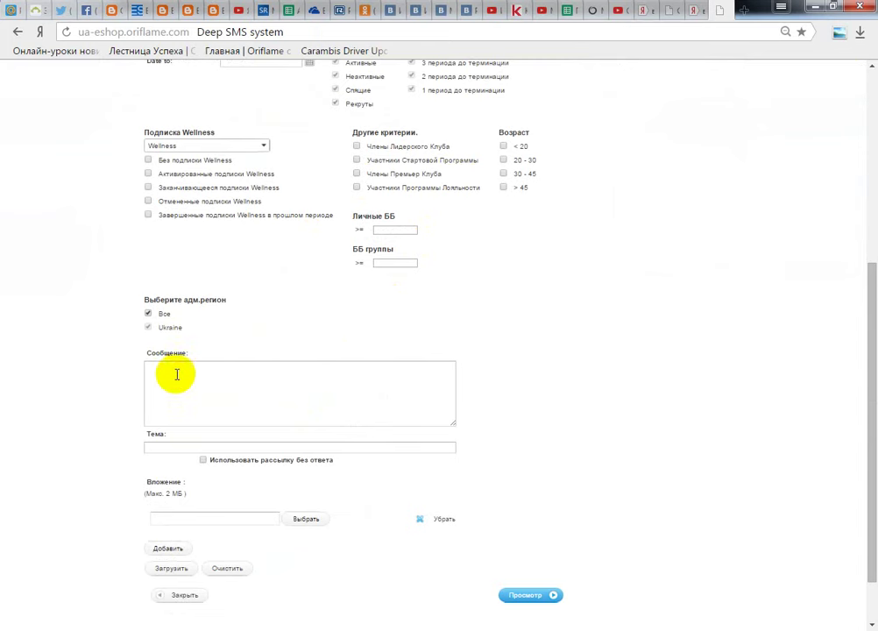
- Begin the message with "Дорогие друзья! У нас классный розыгрыш! Поспешите, осталось 2 дня!" and a sentence on today and tomorrow ending "13 февраля последний день!"
click(163, 369)
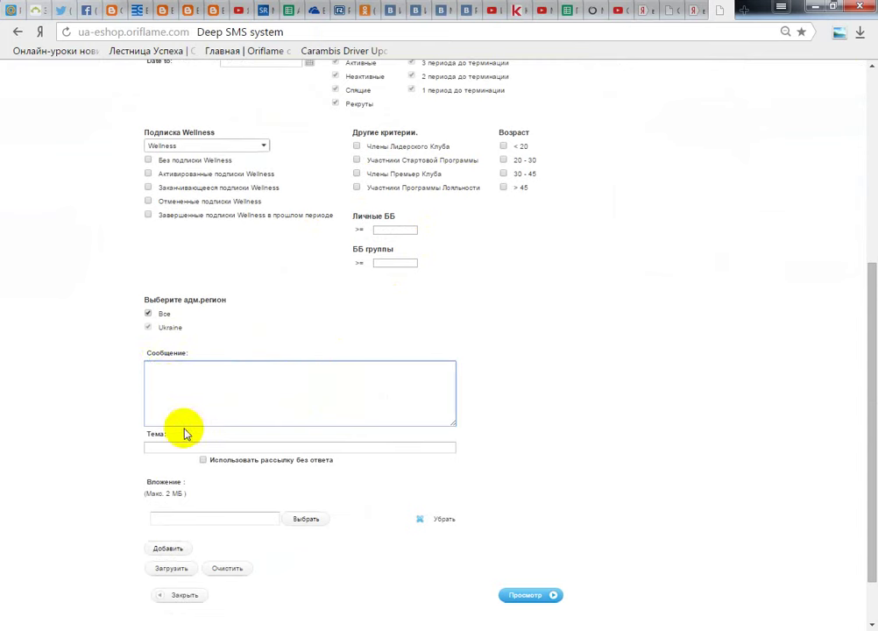
text(Дорогие друзья! У нас класс)
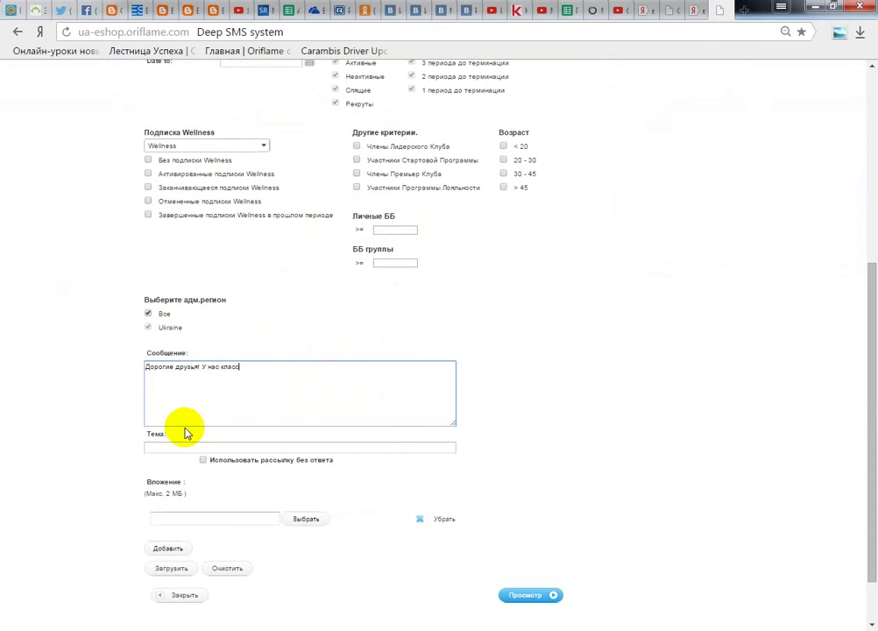
text(ный розыгрыш! Поспешите, осталось)
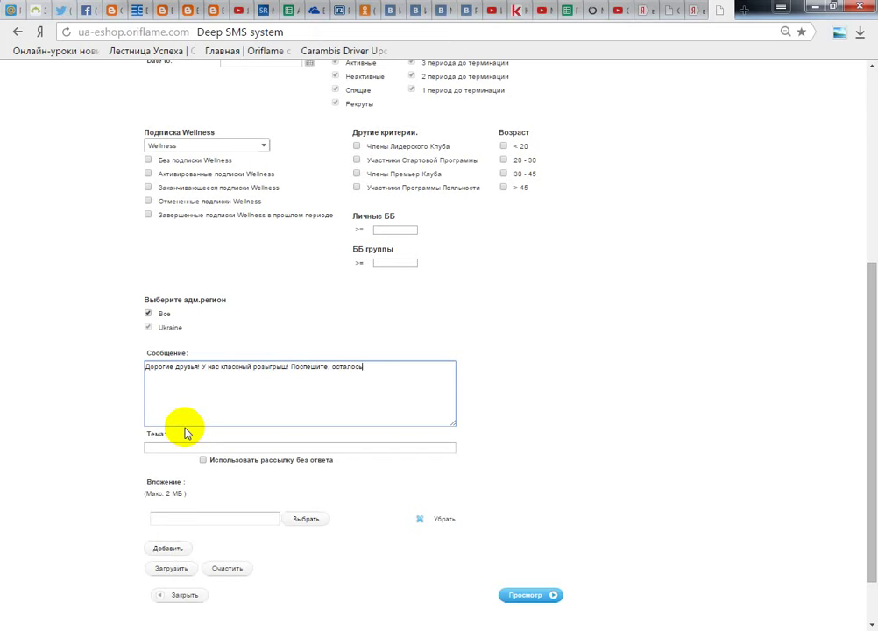
text( 2 дня)
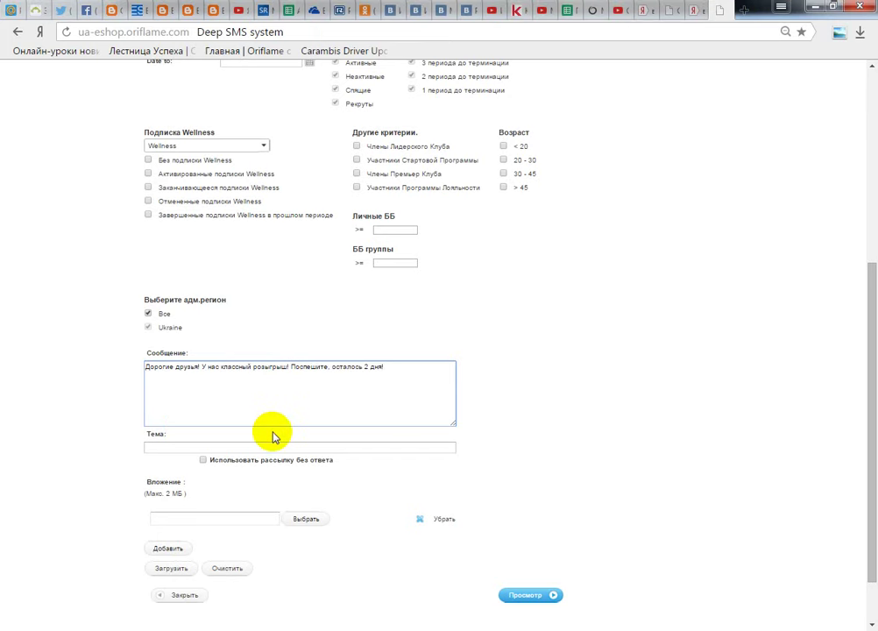
text(! Сегодня ли зап)
text(тра 13 февраля)
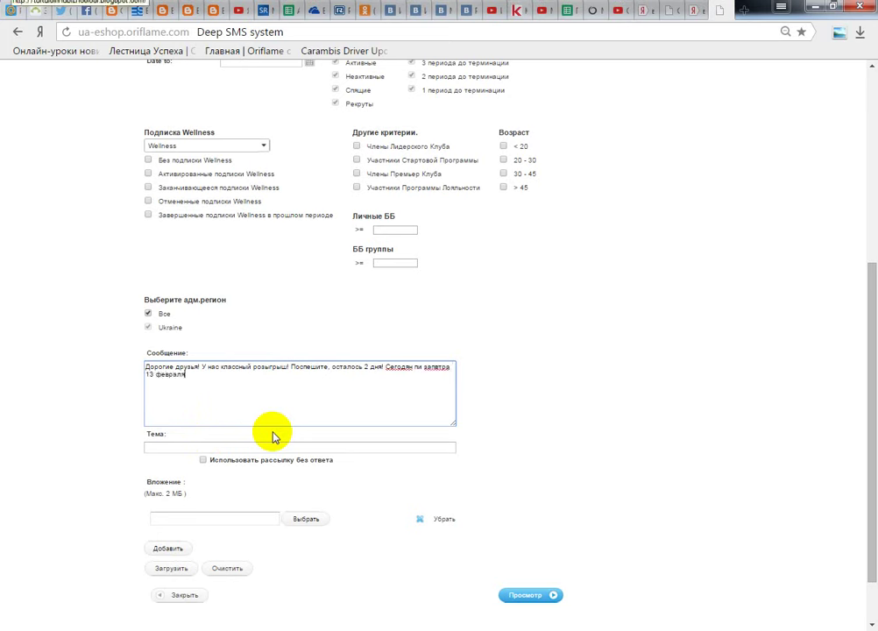
text( последний ден)
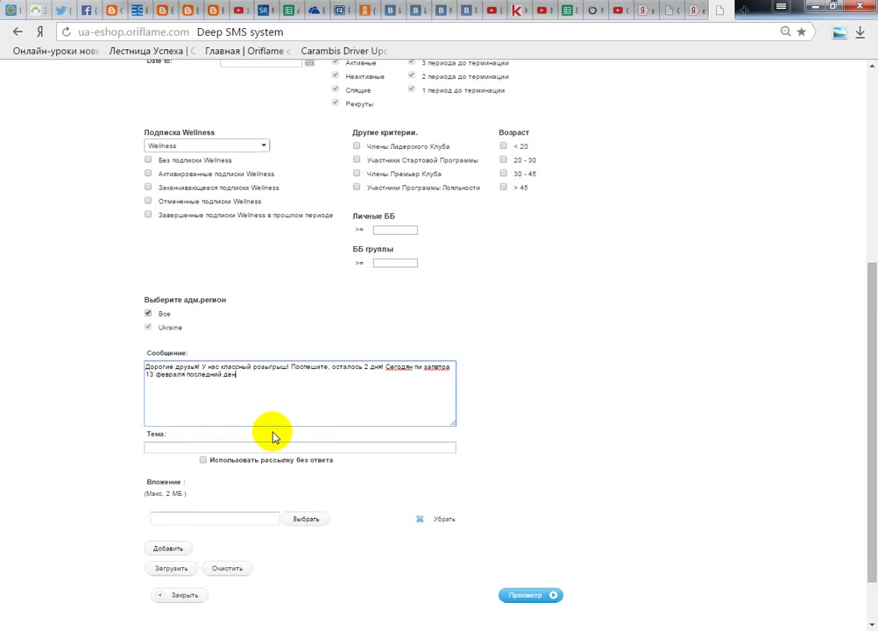
text(ь!)
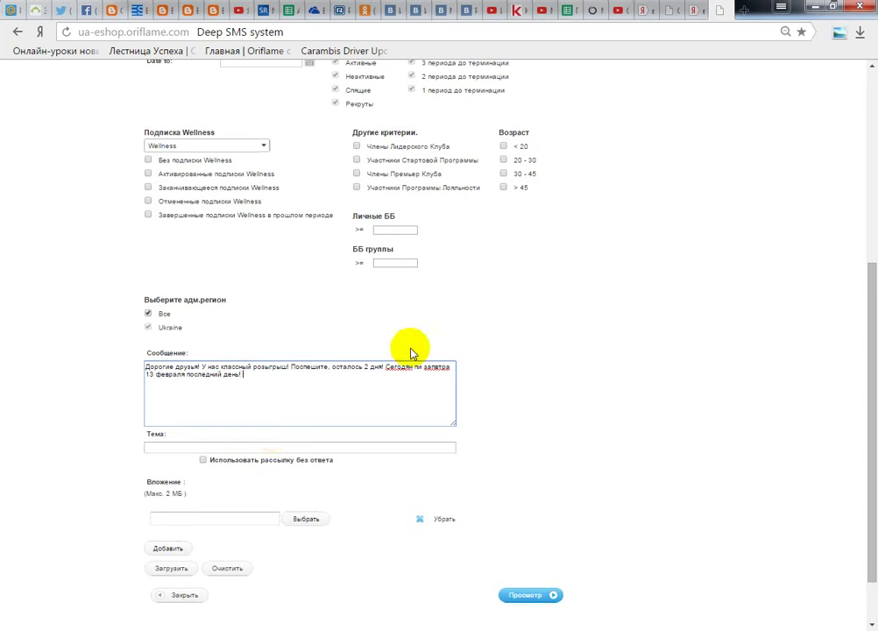
- Correct the two misspelled words in the message to "Сегодня" and "завтра"
click(411, 366)
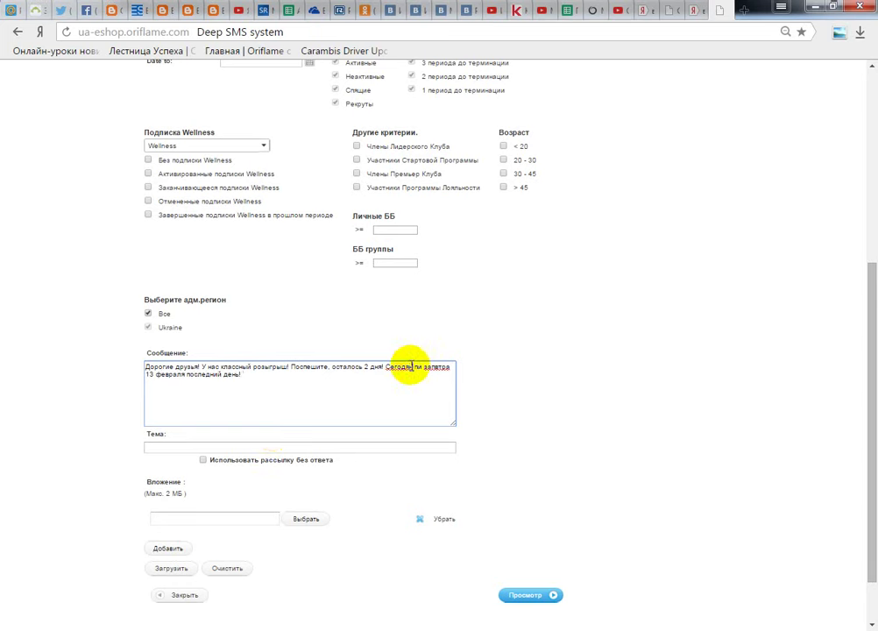
text(я)
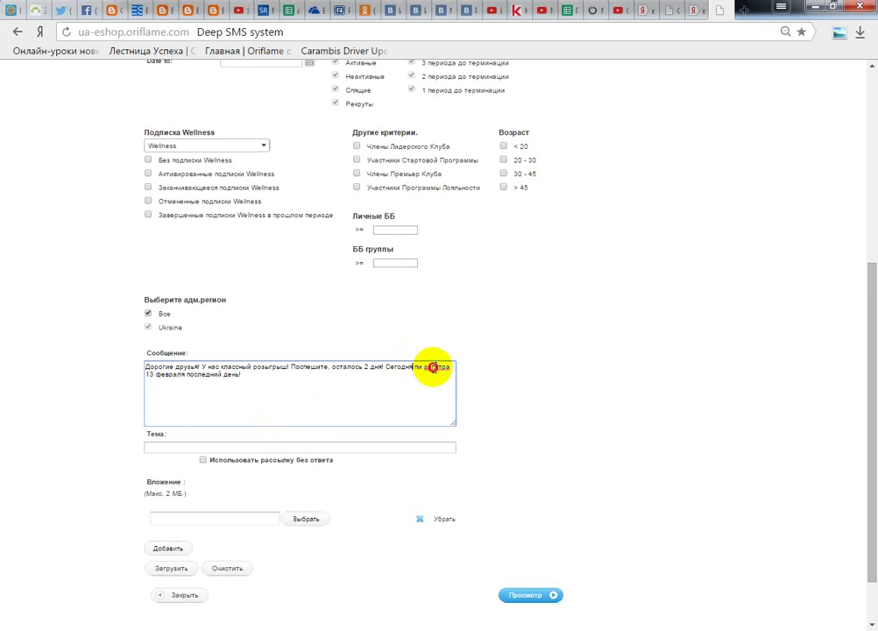
click(433, 367)
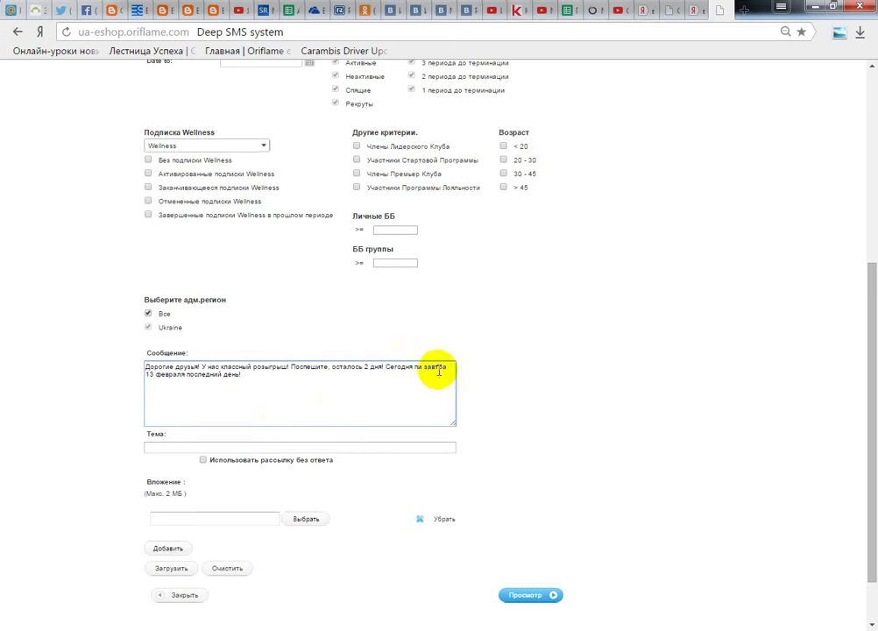
click(198, 368)
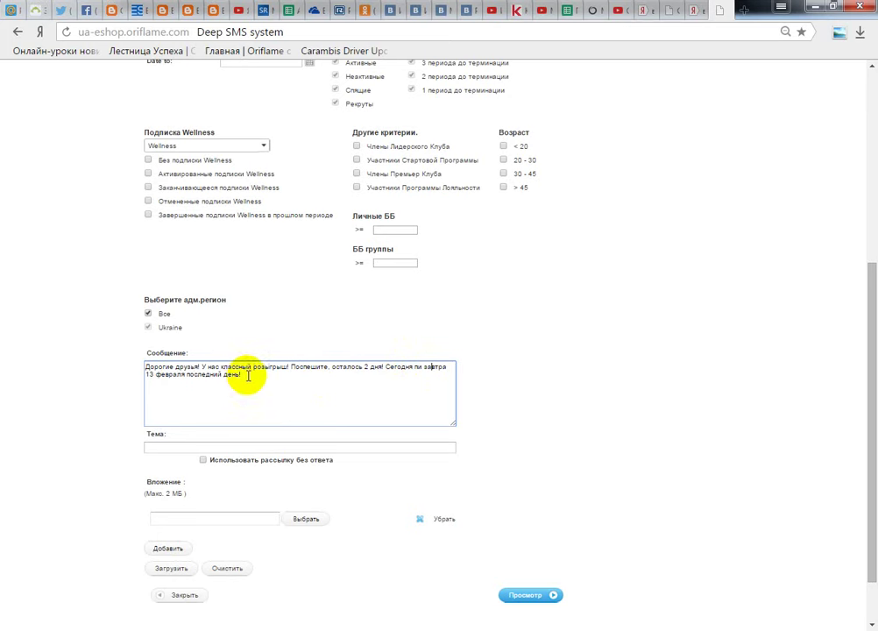
- Insert the raffle's name "Будь здоров" in quotation marks after "розыгрыш" in the message
click(287, 367)
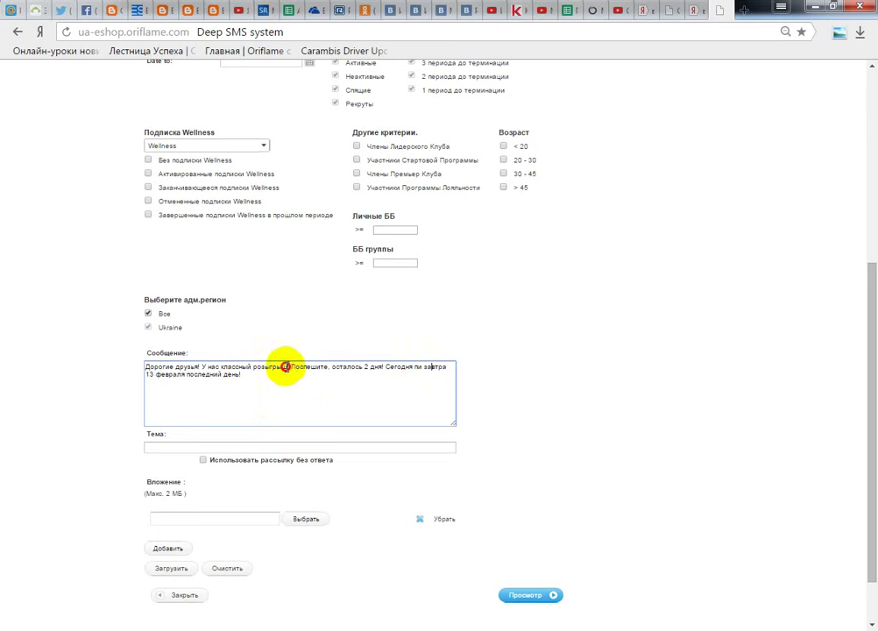
text("Будь)
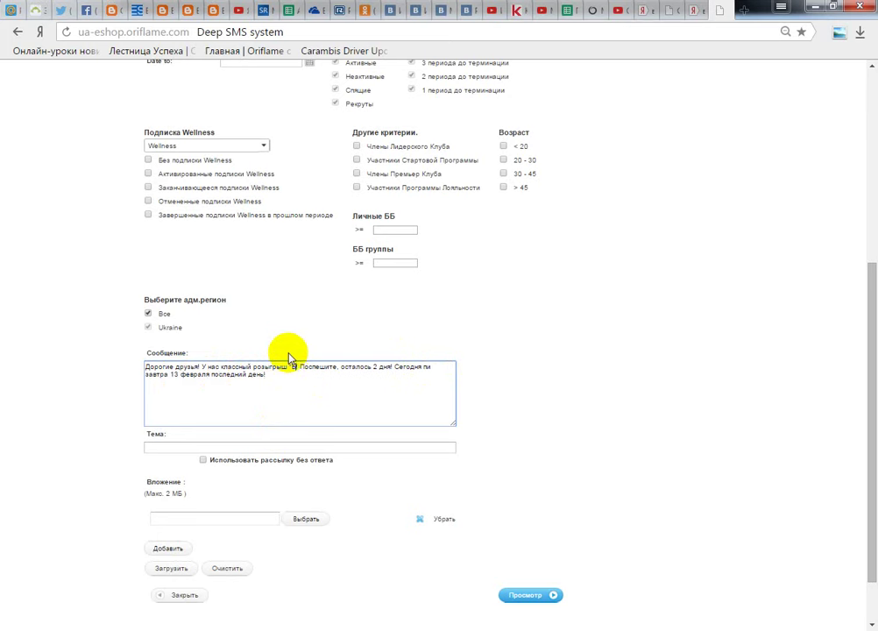
text( здоров")
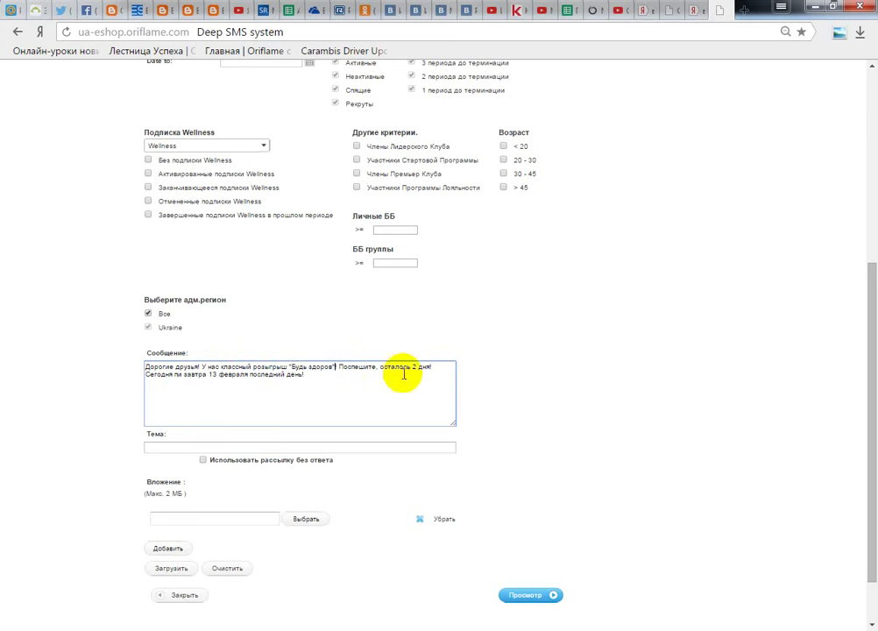
- Replace the mistyped word between "Сегодня" and "завтра" with "и", and put a comma after "завтра"
click(174, 375)
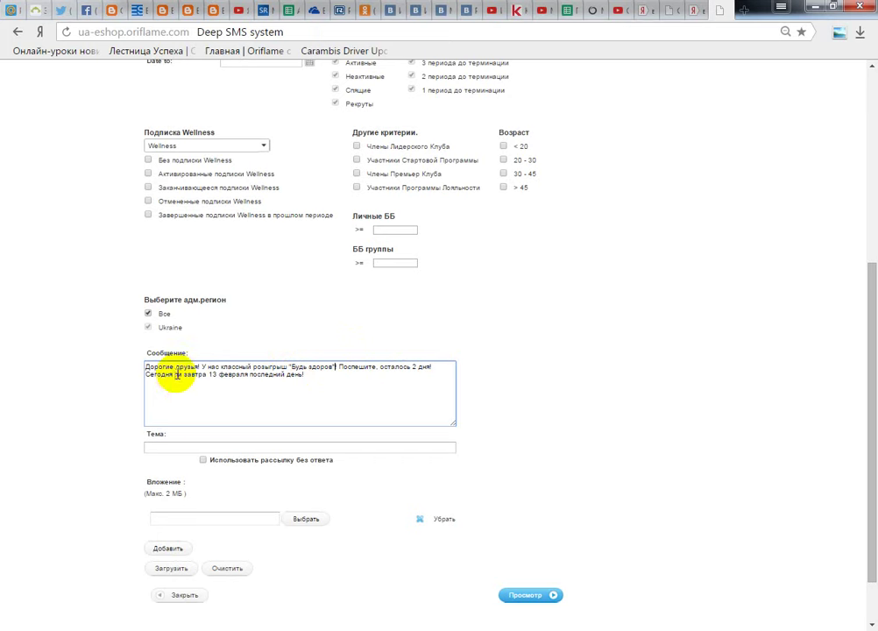
key(Delete)
key(Delete)
key(Delete)
text(и )
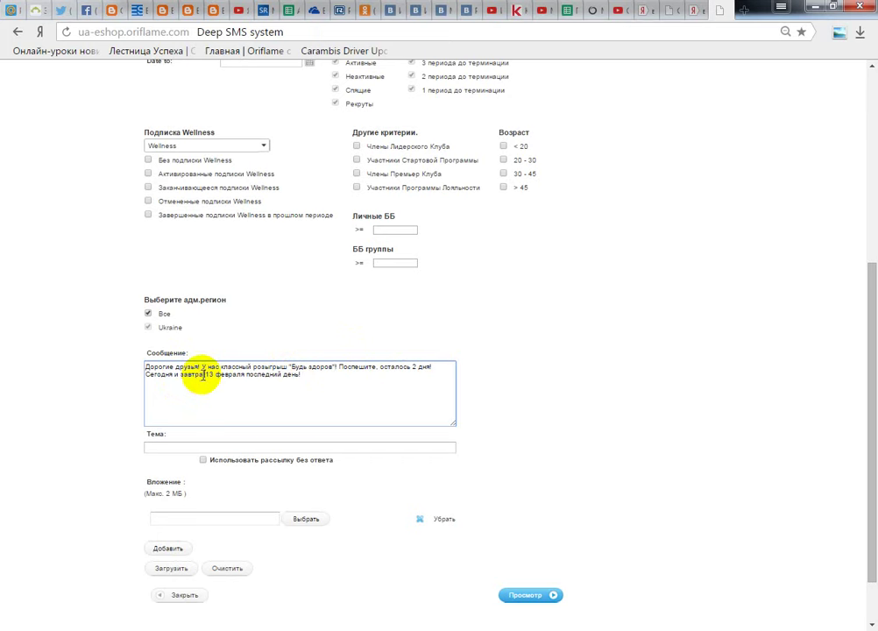
text(,)
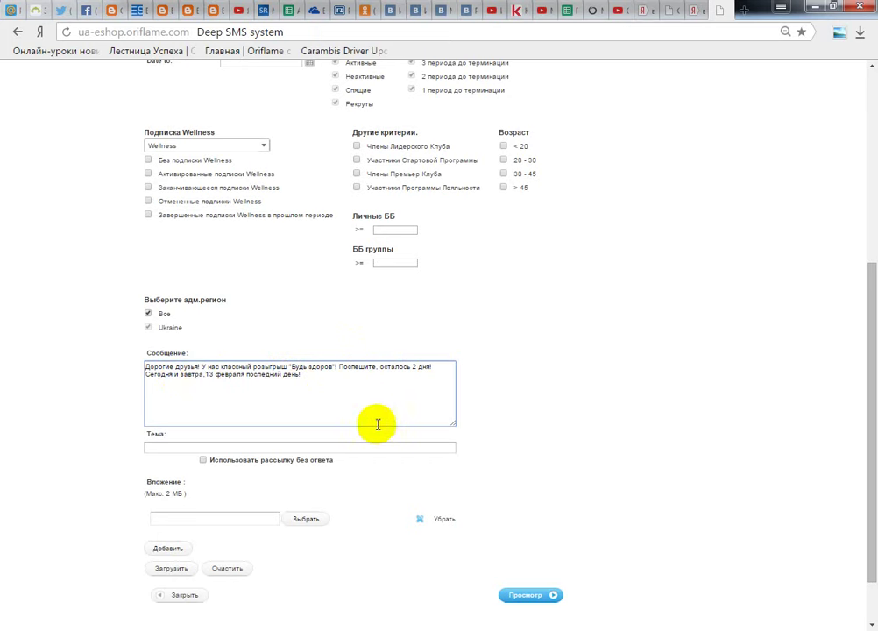
- Add two separate paragraphs to the message: "Отличная возможность получить классные подарки!" and "Подробности здесь", correcting the spelling of "Подробности"
click(317, 375)
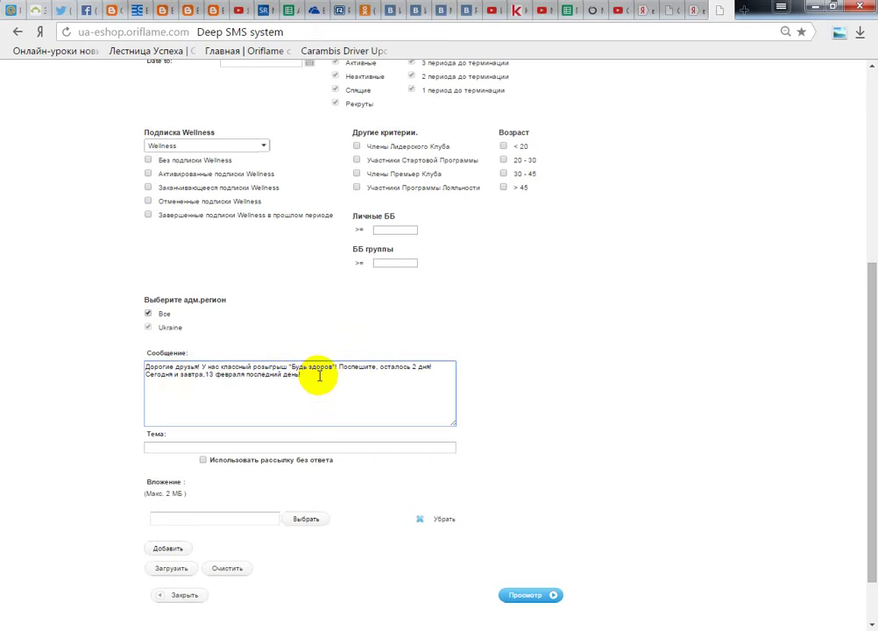
key(Return)
key(Return)
text(Отличная возможность получить классные п)
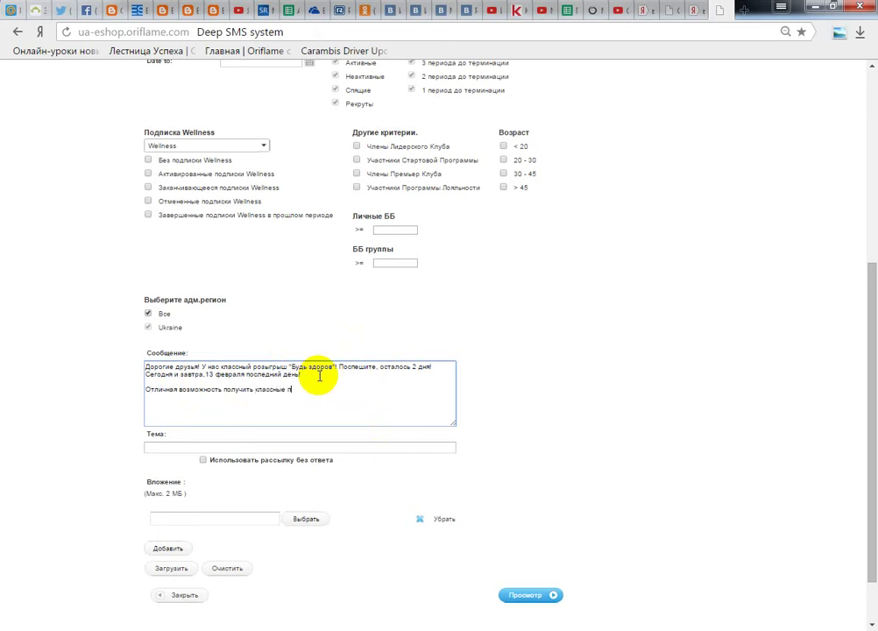
text(одарки)
text(ПАодробности здесь)
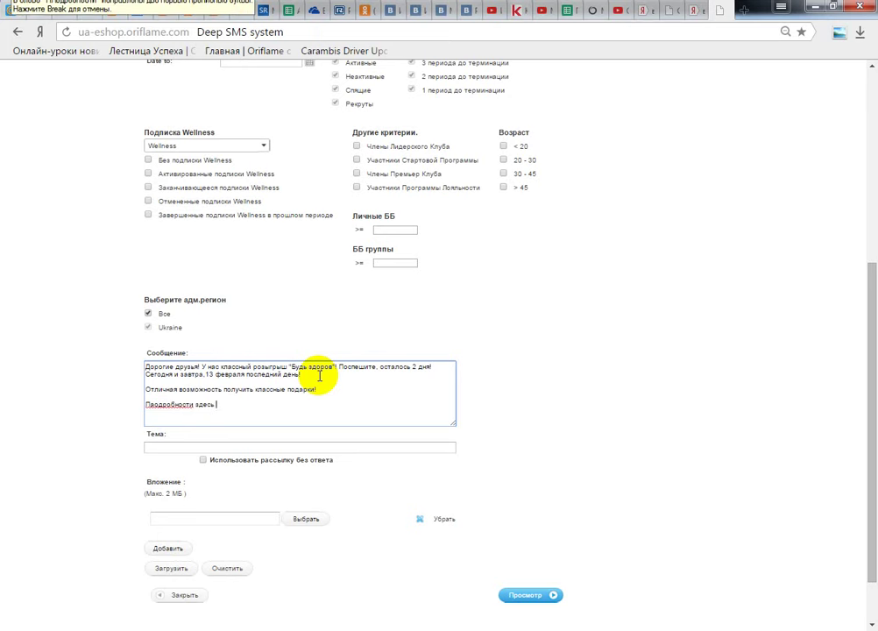
key(BackSpace)
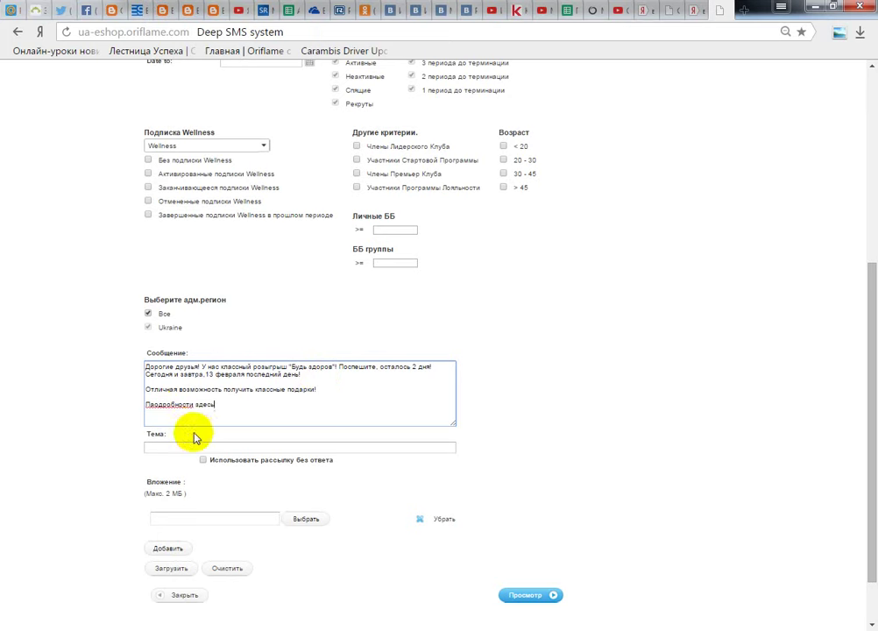
double_click(154, 404)
click(154, 404)
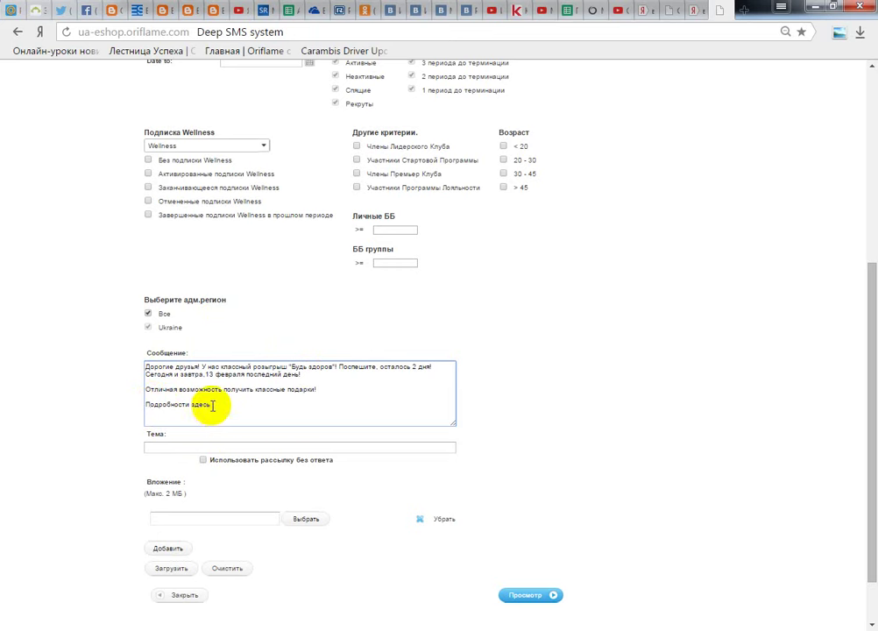
- Copy the address of the VK topic РОЗЫГРЫШ "БУДЬ ЗДОРОВ" and paste it after "Подробности здесь" in the message
click(464, 10)
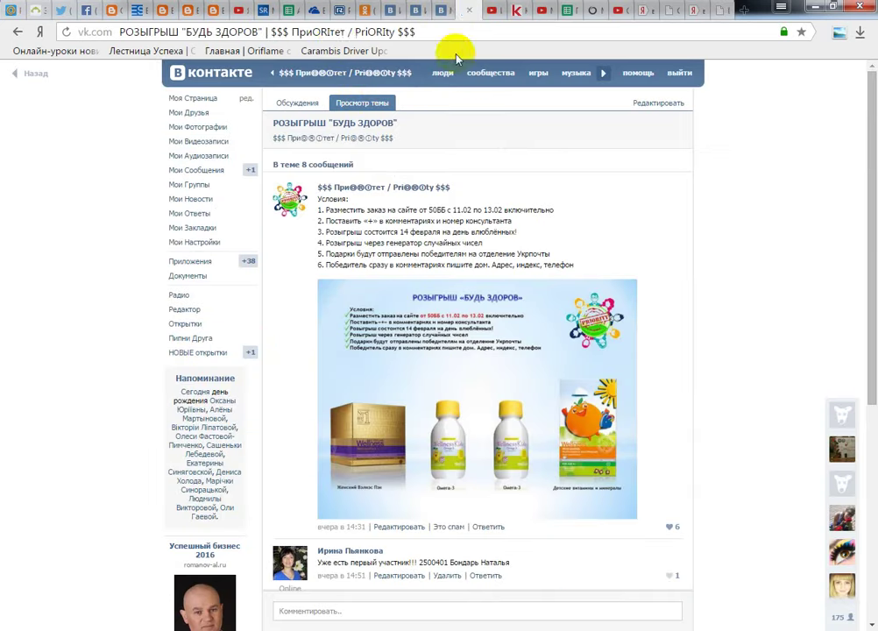
click(333, 32)
click(344, 31)
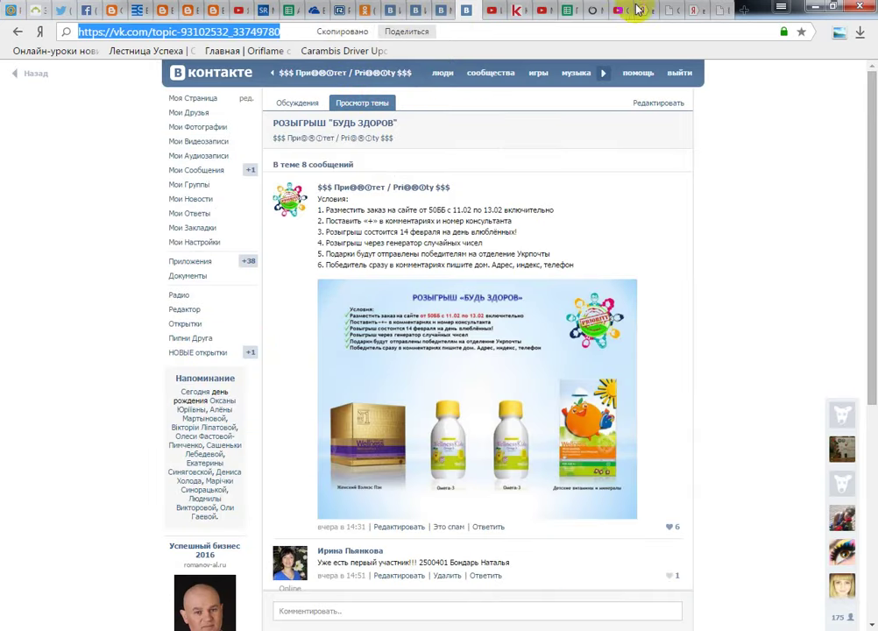
click(623, 9)
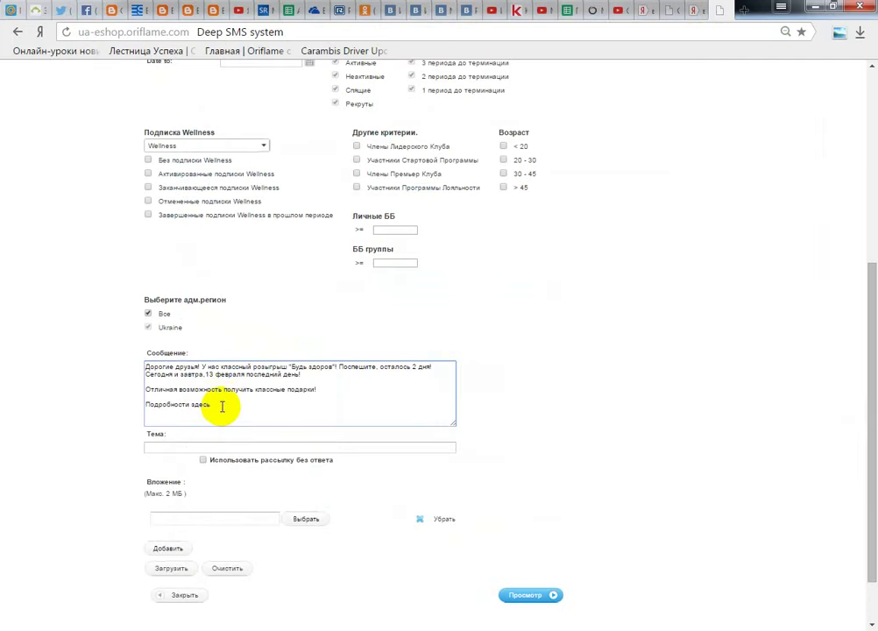
right_click(222, 407)
click(247, 492)
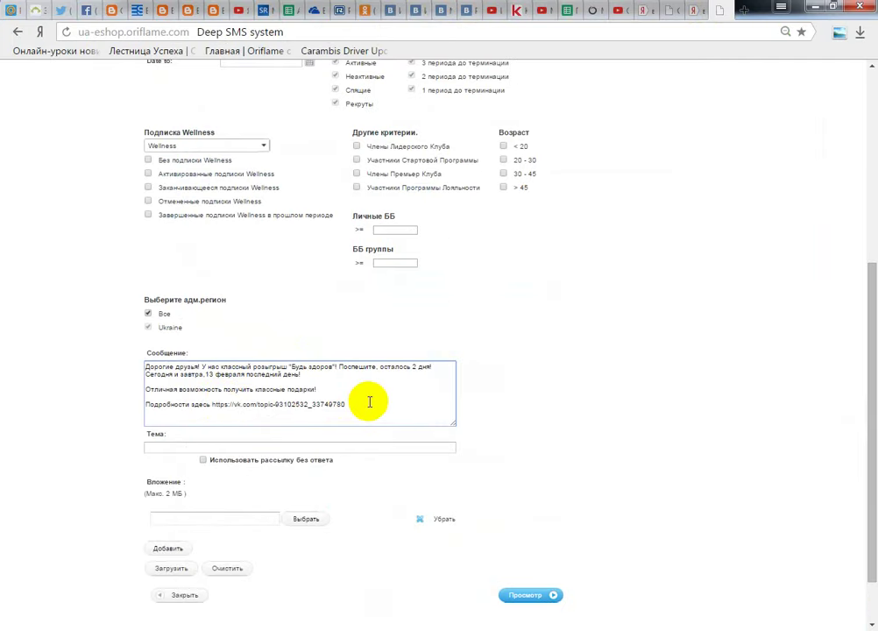
- Add the paragraph "Также хочу напомнить о том, что сейчас действует распродажа с сайта со скидками до 70%." followed by a blank line
text(Также хочу напомнить о том, что се)
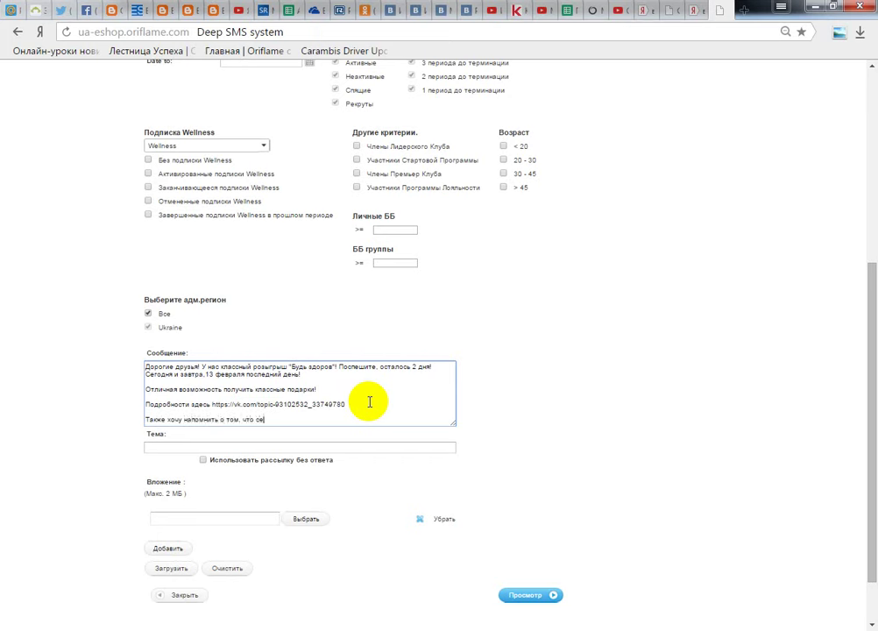
text(йчас действует)
click(299, 420)
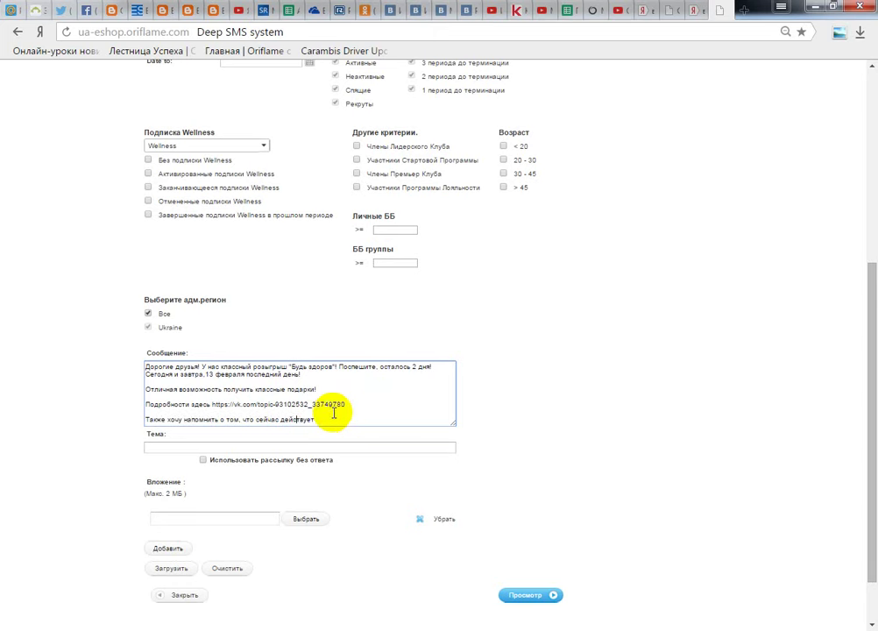
click(334, 421)
text(распр)
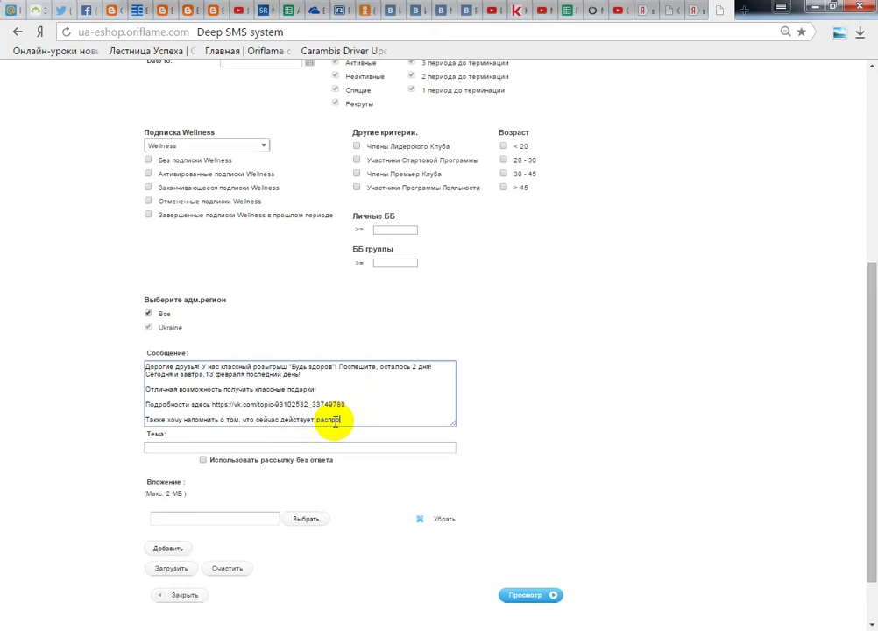
text(одажа с сайта со скидками до 7)
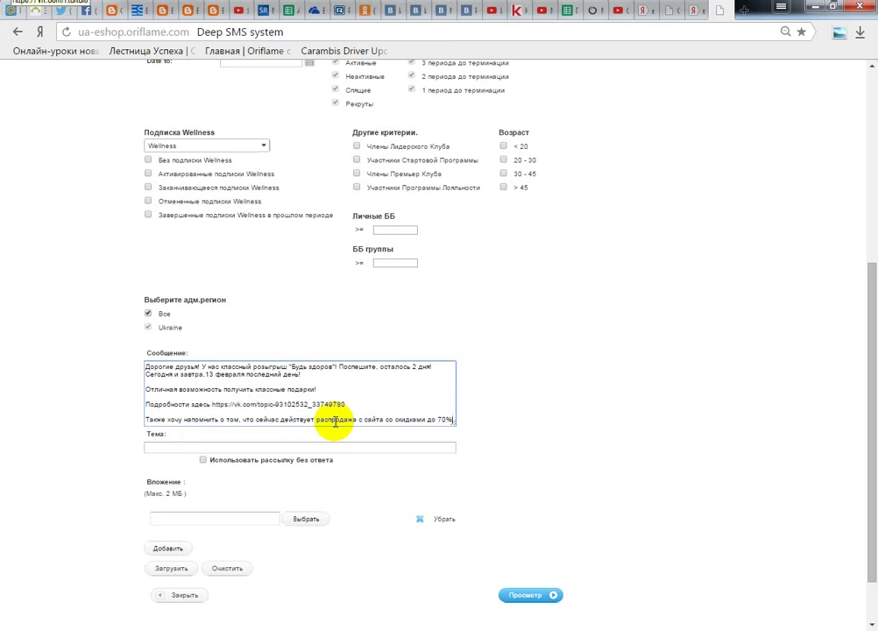
text(0%.)
key(Return)
key(Return)
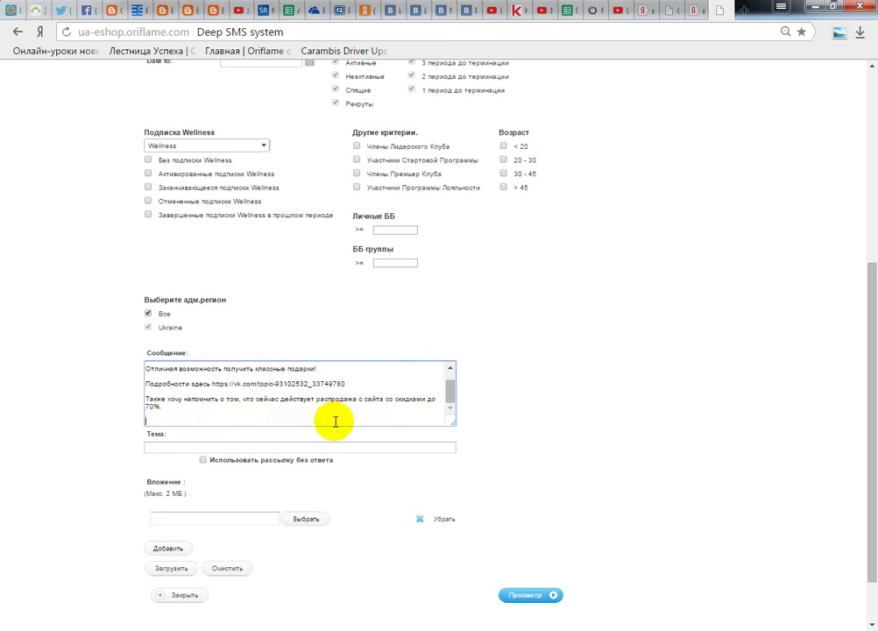
- Open the "Щасливі дні" sale post on the VK page "Модный бутик!!! Oriflame - бренд №1!!" and copy its address
click(446, 10)
click(626, 83)
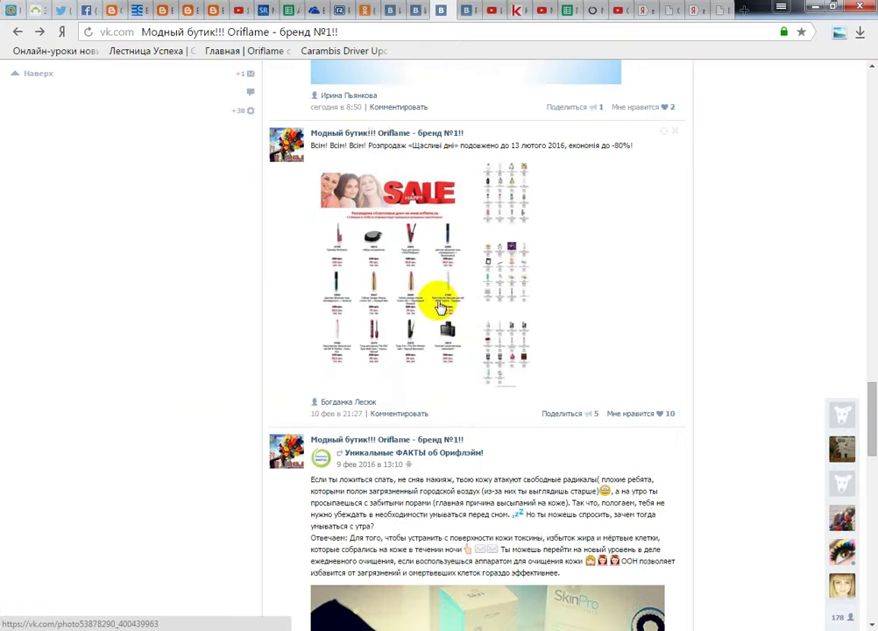
click(382, 152)
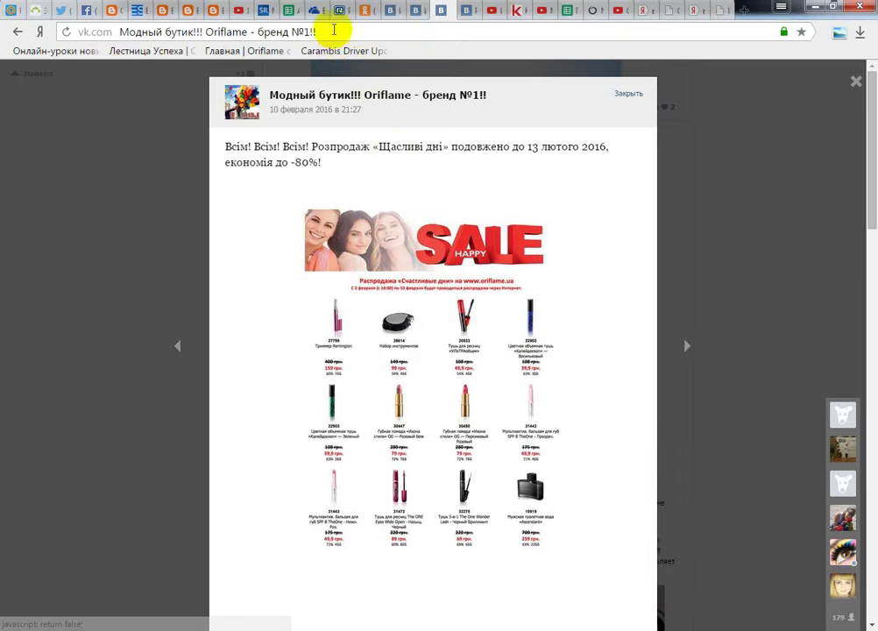
right_click(338, 34)
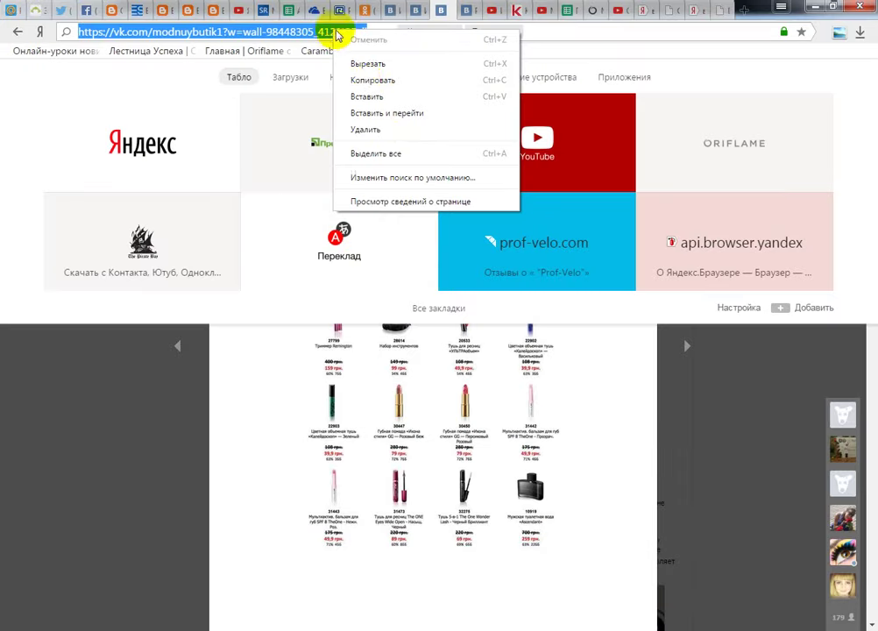
click(368, 80)
- Back in the Deep SMS message, add "Подробности здесь" on the last line and paste the copied sale post link after it
click(721, 9)
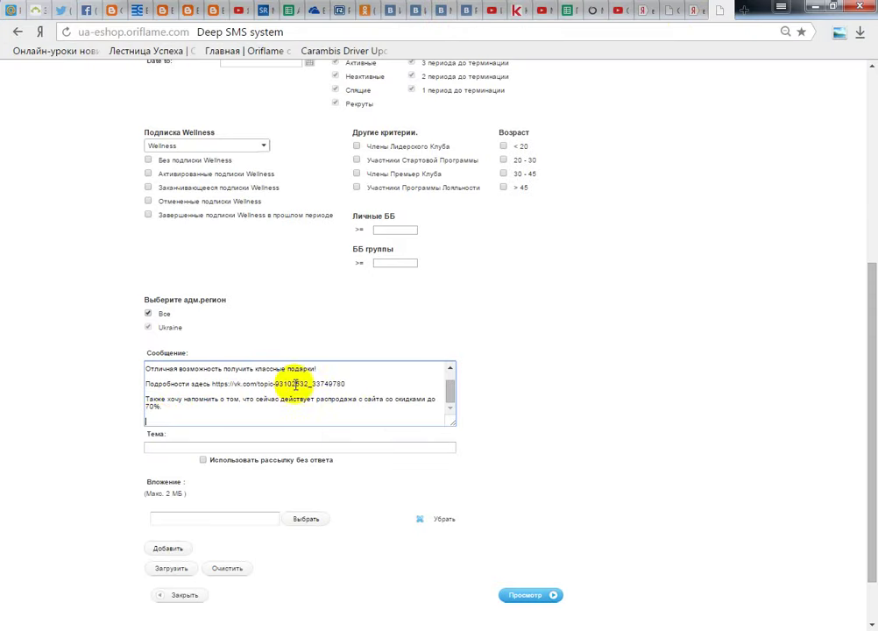
click(171, 421)
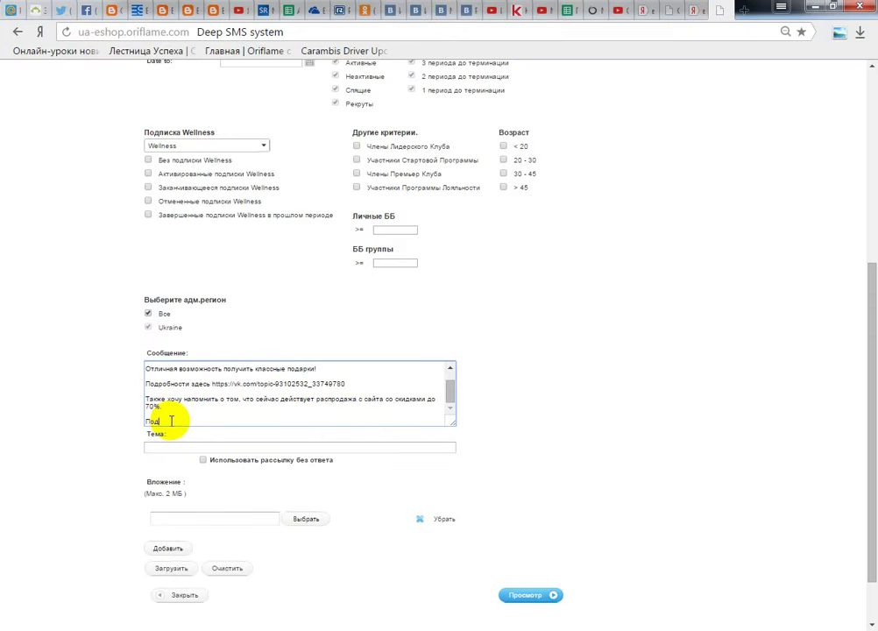
text(Подробности здесь)
right_click(221, 420)
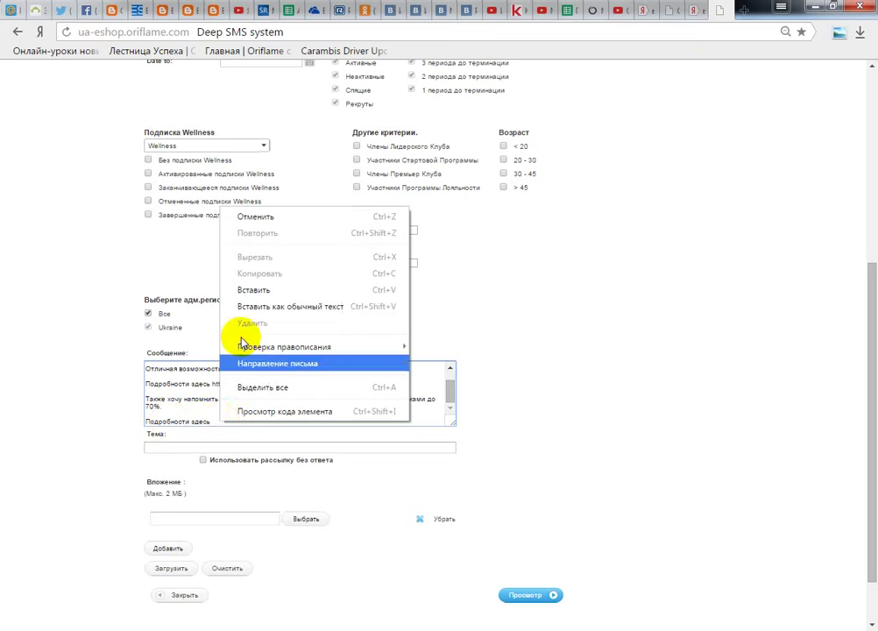
click(245, 292)
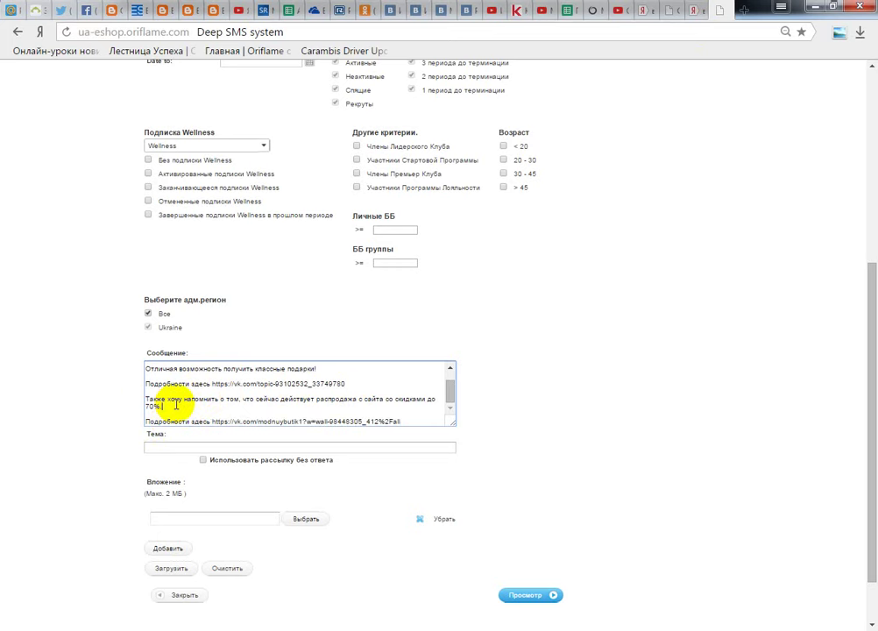
- Add "Распродажа заканчивается завтра 13 февраля в 20.00. Поспешите!" right after the sentence about discounts up to 70%
click(176, 405)
text(Распродажа заканчивается завтра)
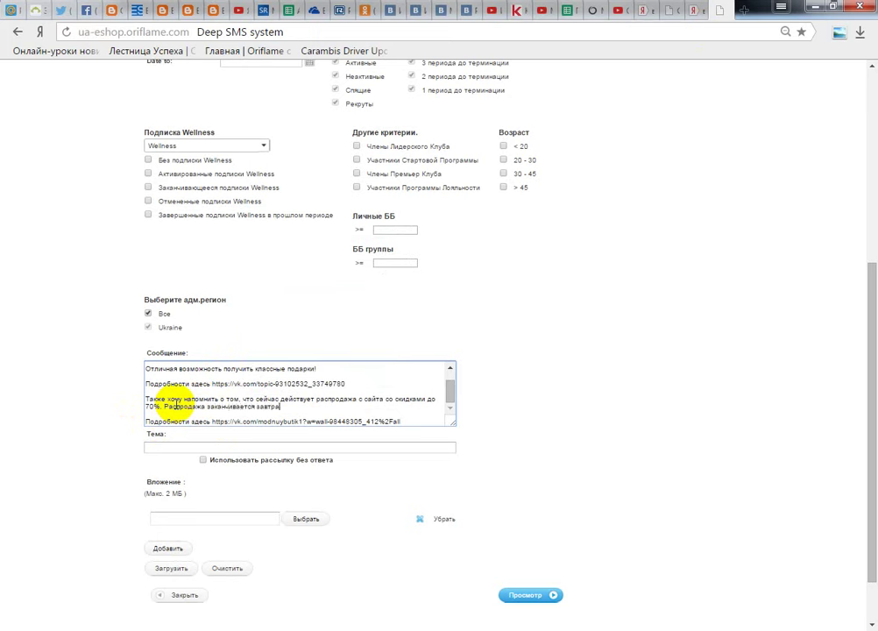
text( 13 февраля)
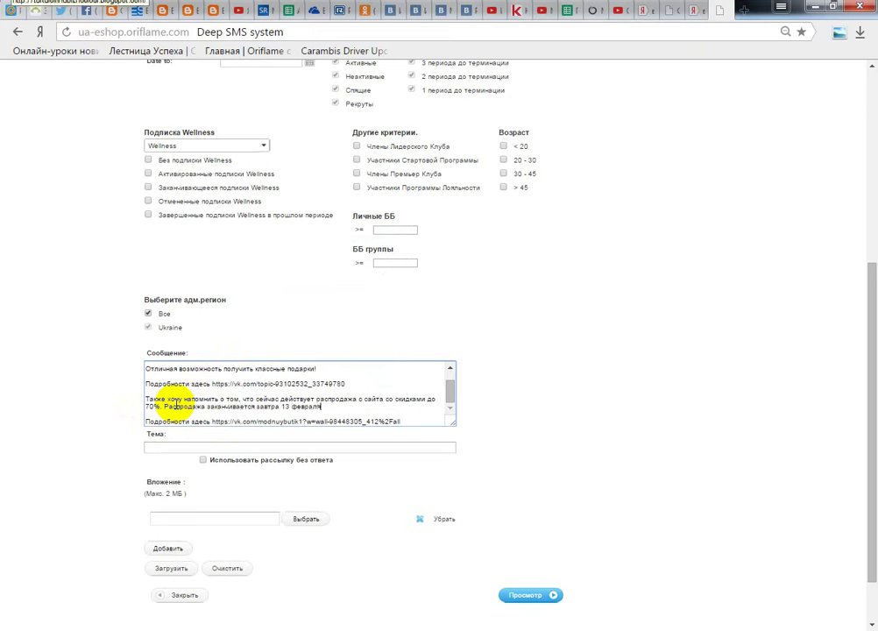
text( в 20)
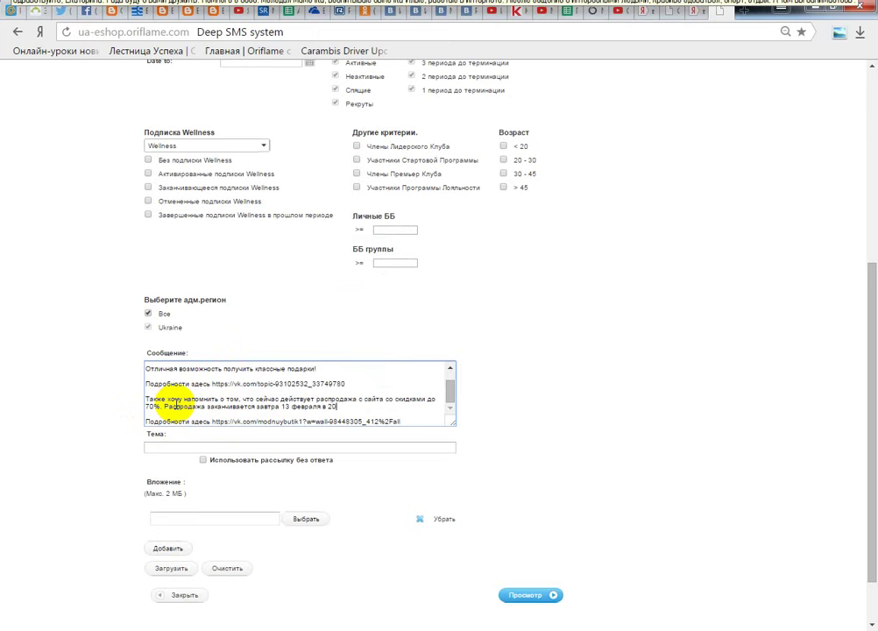
text(.00. Поспешите!)
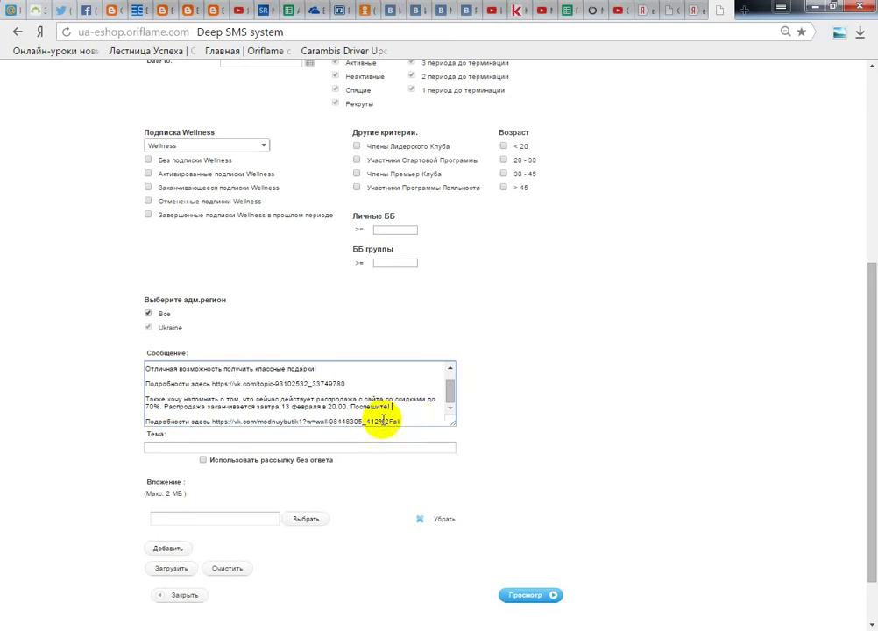
- End the message with a separate paragraph "Приятных покупок и хорошего настроения!" and set the subject to "Осталось всего 2 дня... Поспешите"
click(410, 424)
key(Return)
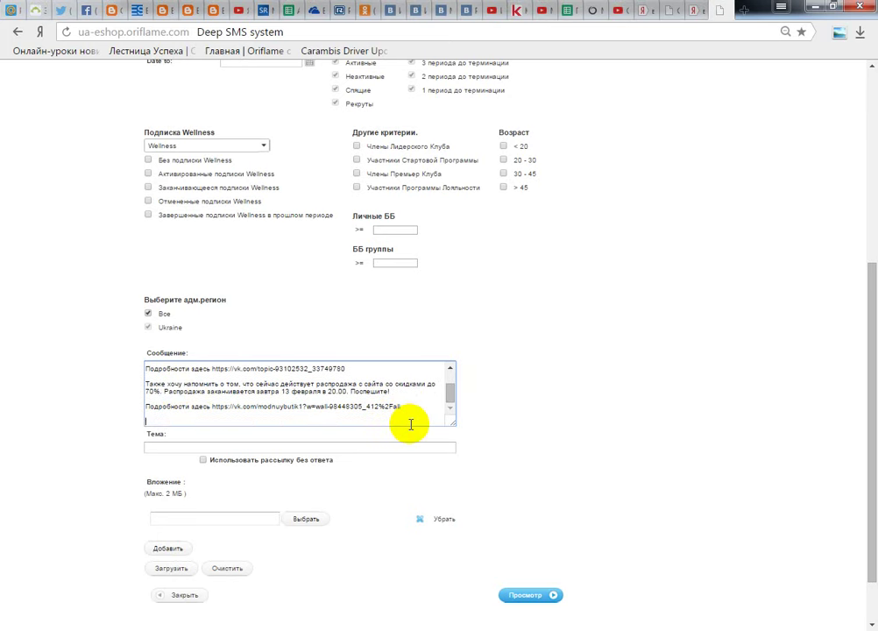
text(Приятных покупок и хорошего на)
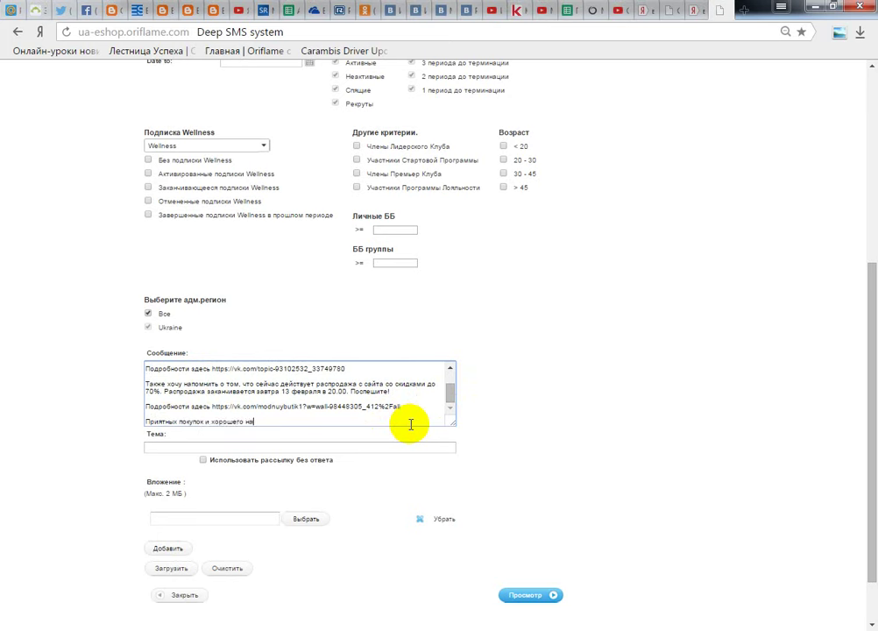
text(строения!)
click(182, 447)
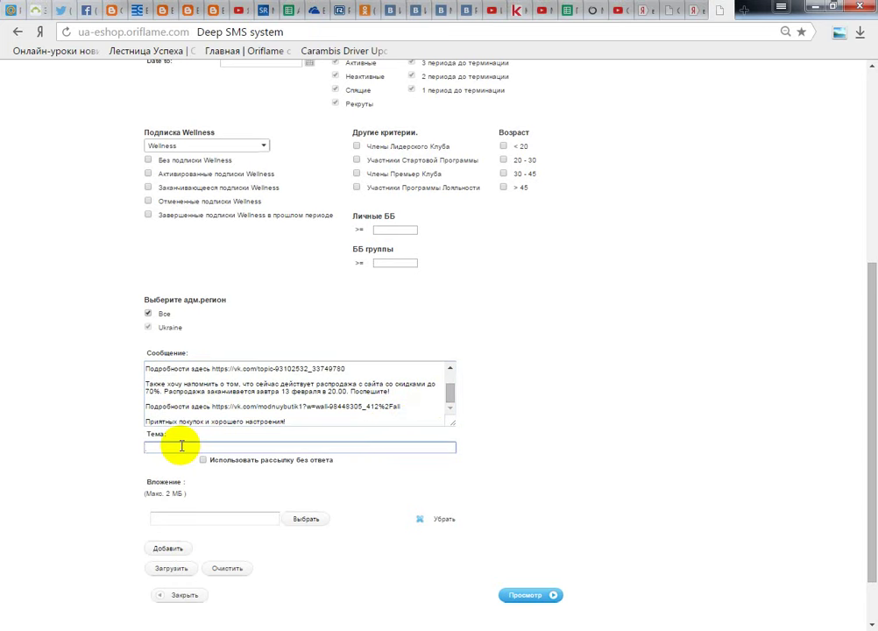
text(Осталось всего 2 дня... Поспешите)
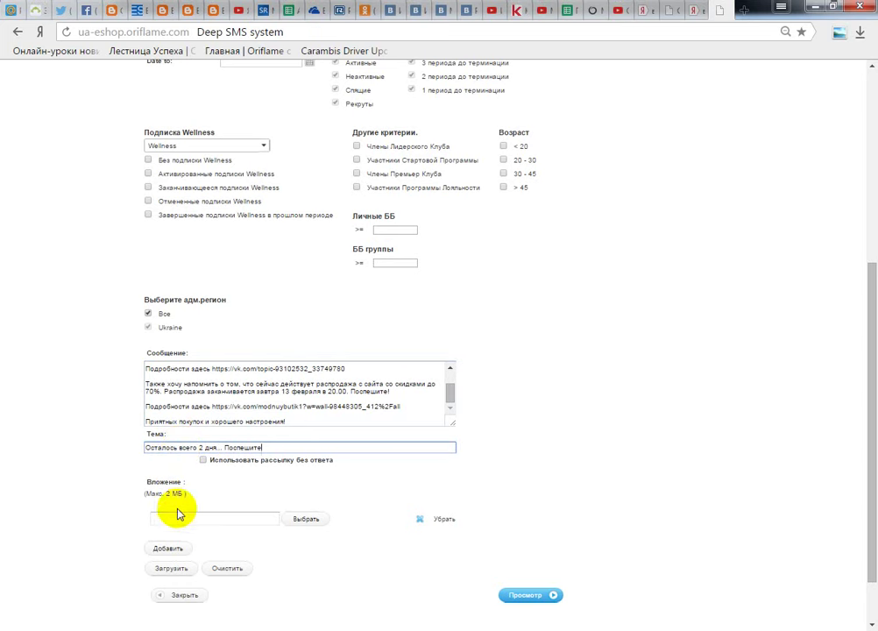
- Choose the SALE image ропа.jpg from the folder "Новая папка" as the first attachment
click(305, 520)
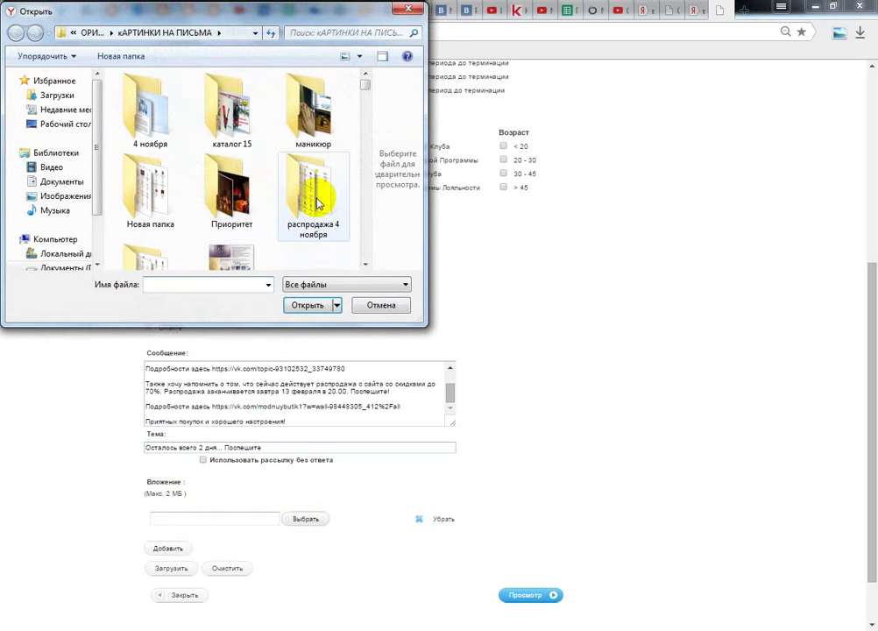
double_click(160, 210)
click(161, 180)
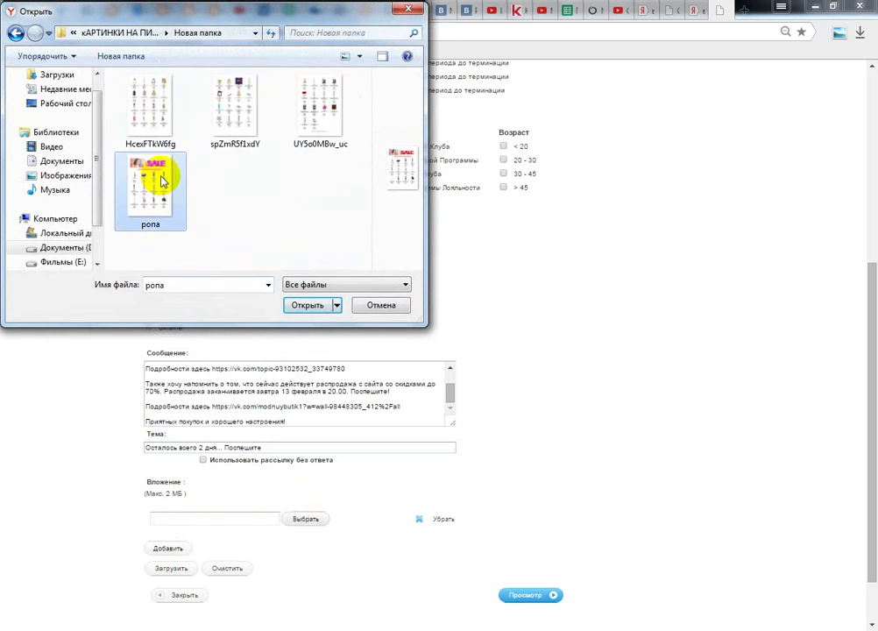
click(298, 305)
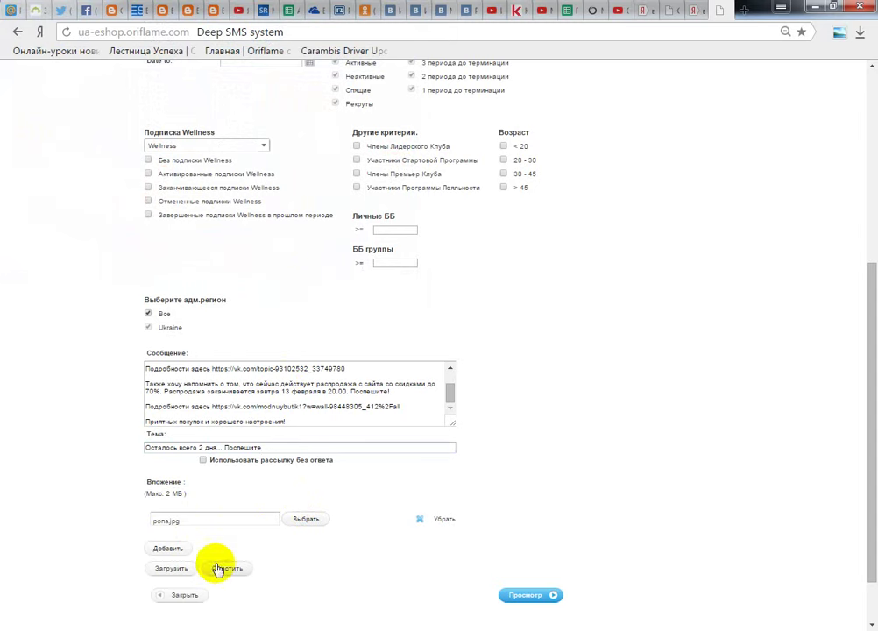
- Add two more attachment rows and choose HcexFTkW6fg.jpg and spZmR5f1xdY.jpg from the same folder for them
click(169, 550)
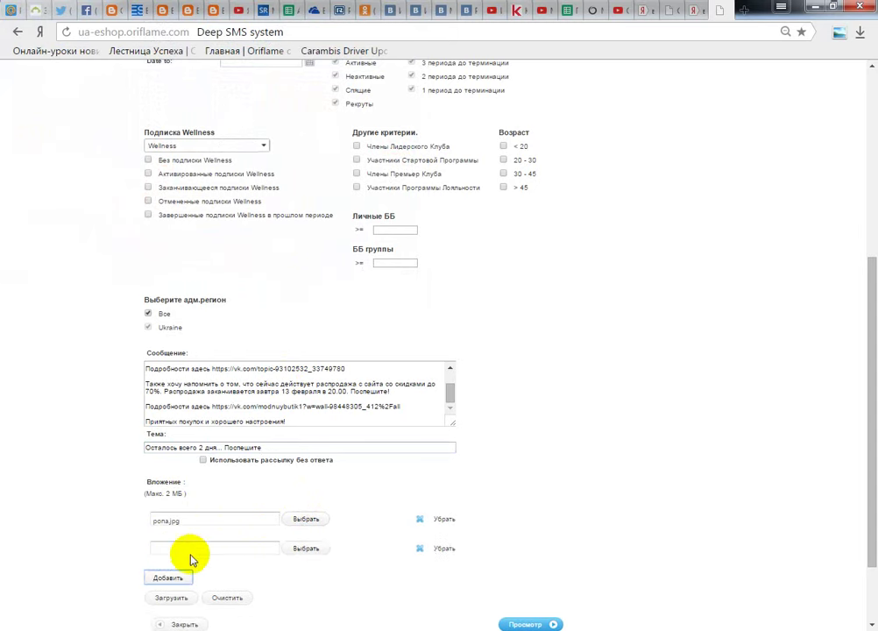
click(305, 549)
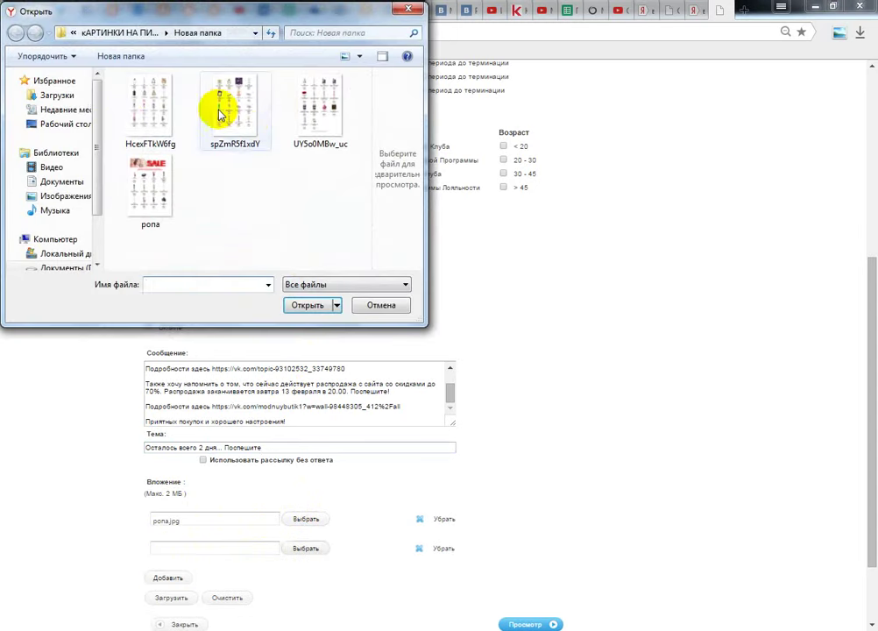
click(162, 113)
click(321, 309)
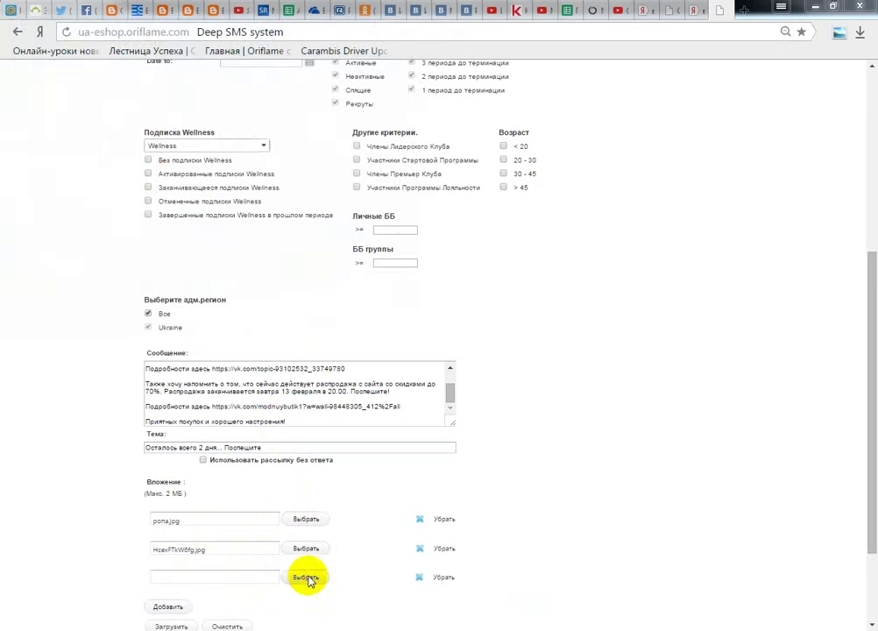
click(307, 579)
click(237, 94)
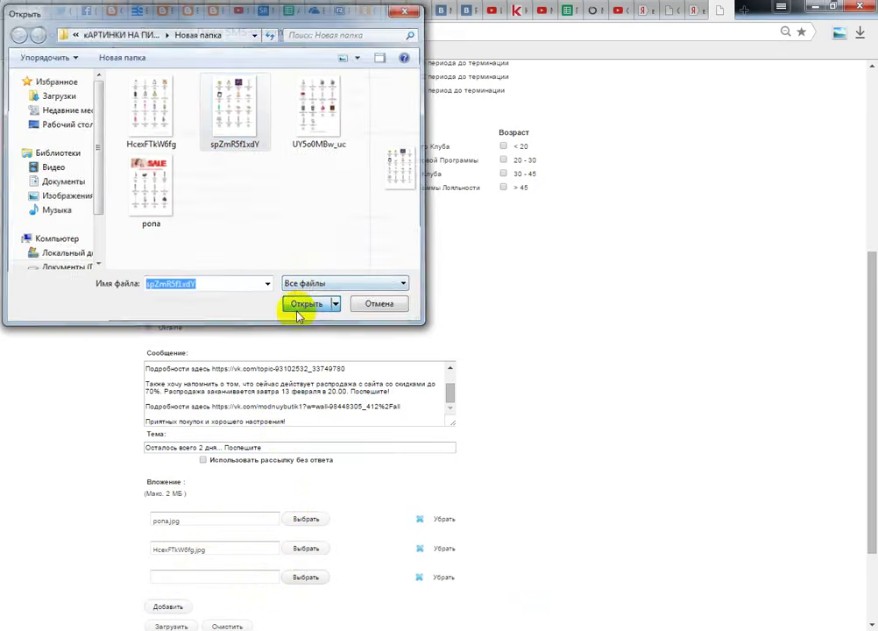
click(305, 304)
- Add a fourth attachment row and choose the image UY5o0MBw_uc.jpg for it
click(169, 607)
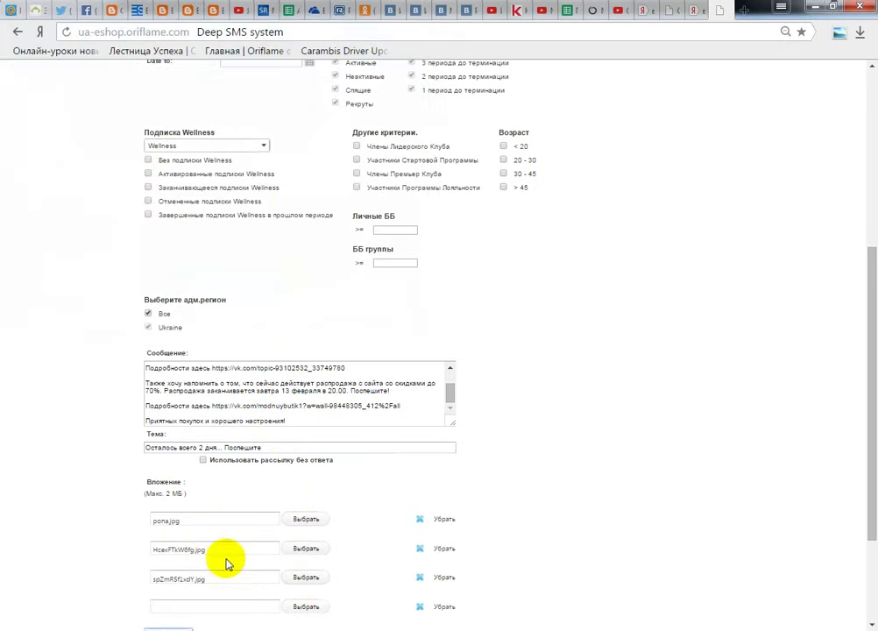
click(301, 609)
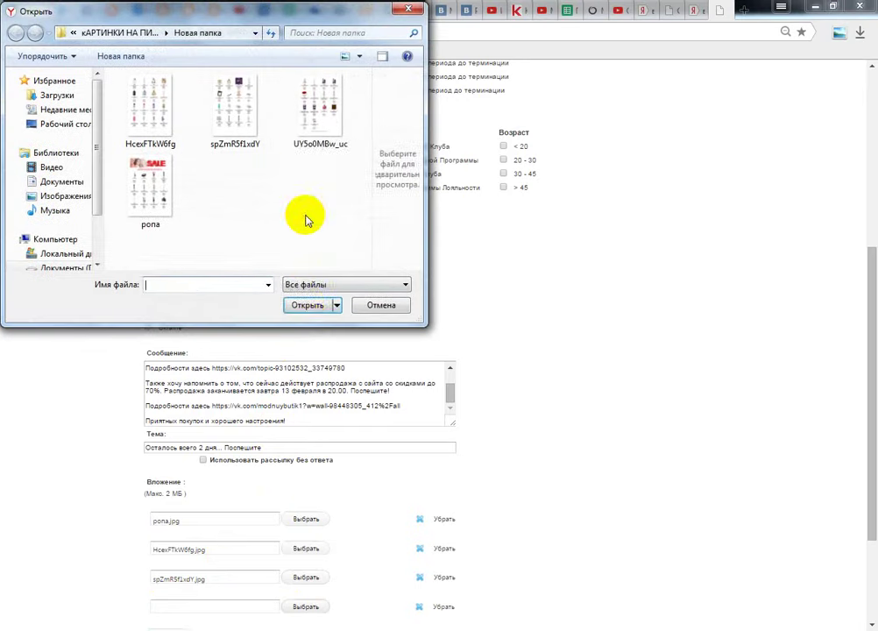
click(318, 109)
click(307, 305)
- Add a fifth attachment row and browse for its file to the folder РОЗЫГРЫШ inside ОРИФЛЭЙМ
scroll(314, 353, down, 3)
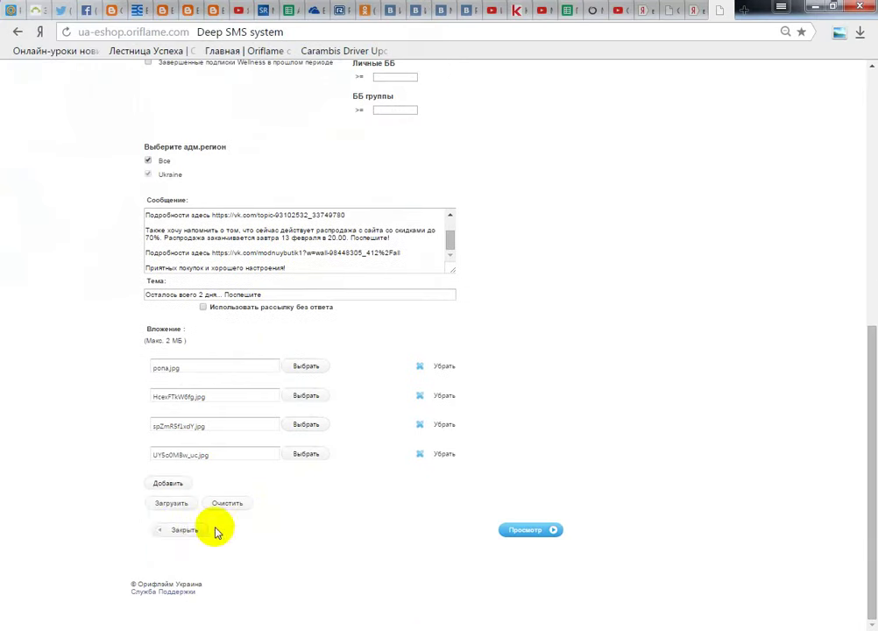
click(167, 483)
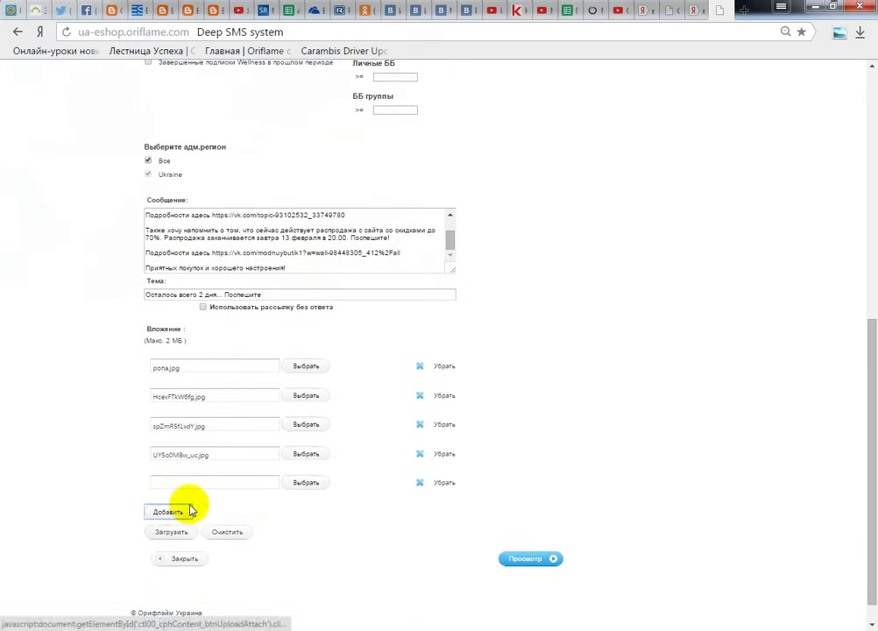
click(308, 483)
click(96, 32)
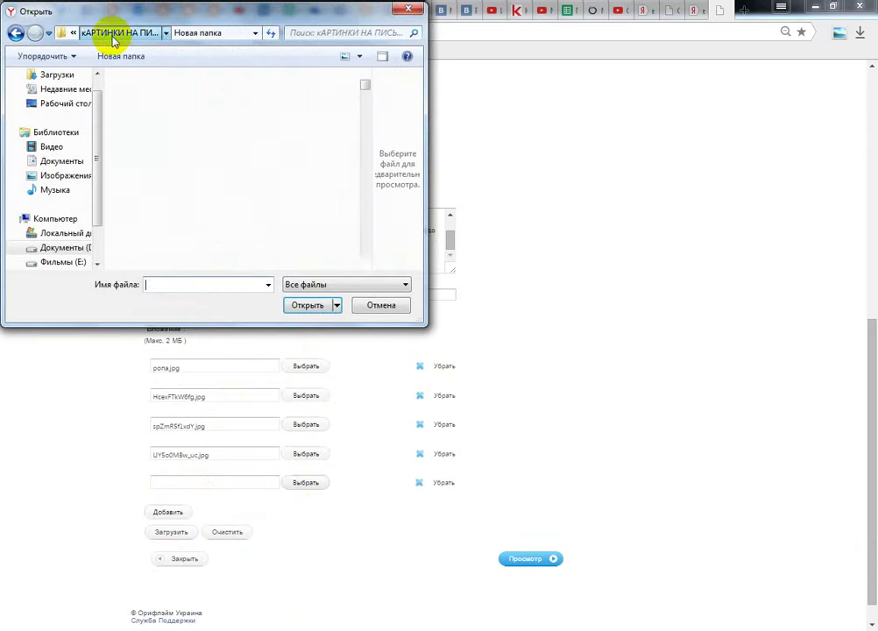
click(365, 264)
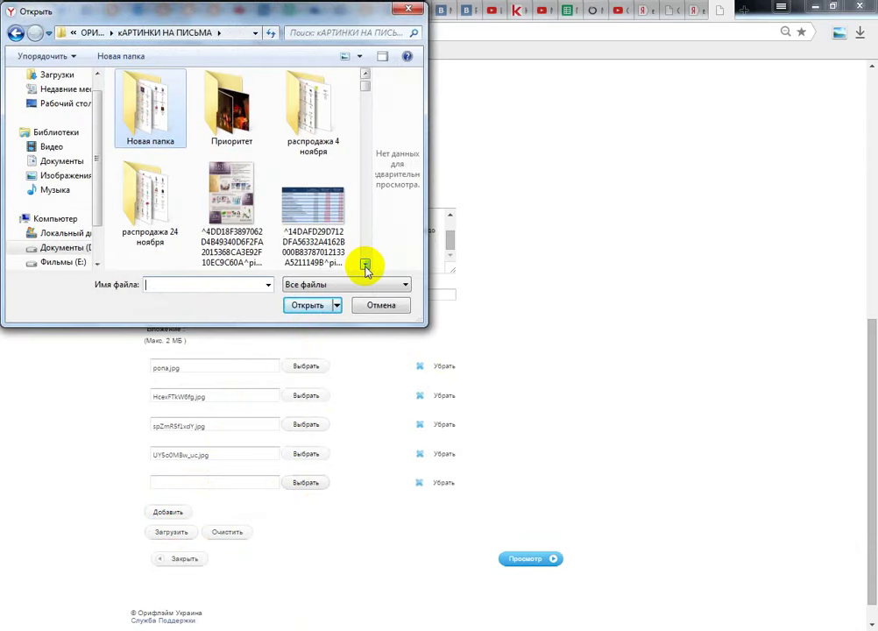
click(365, 265)
click(367, 74)
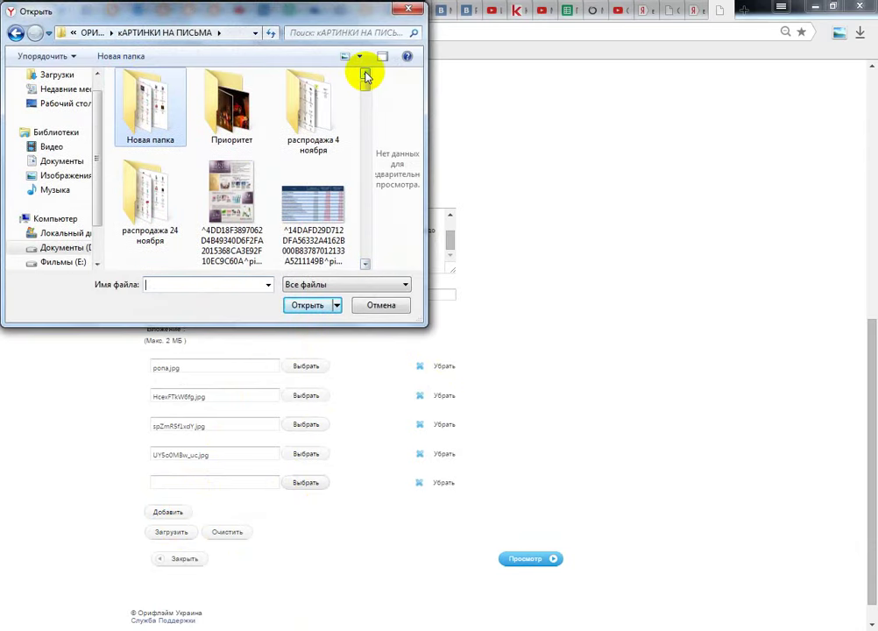
click(97, 32)
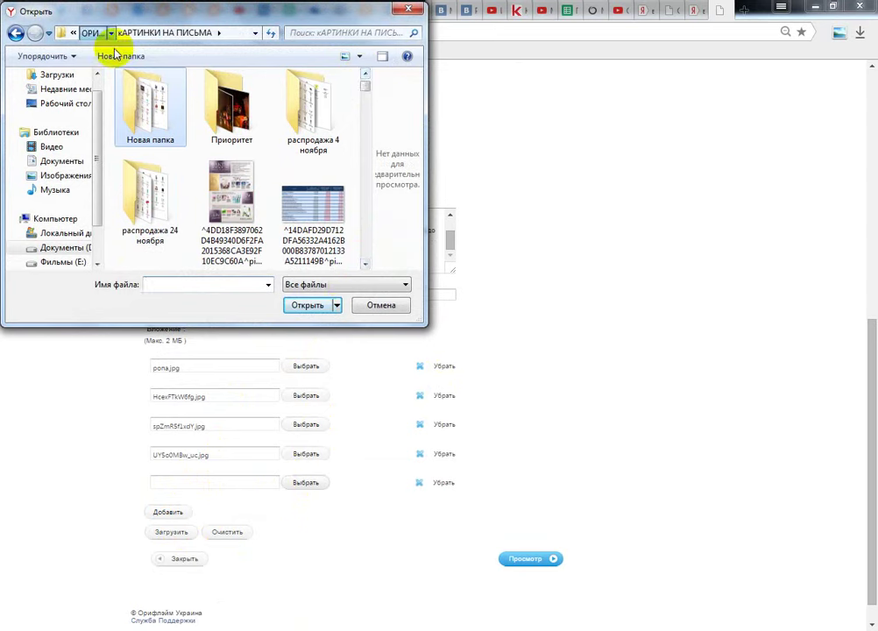
click(366, 265)
click(365, 265)
click(365, 264)
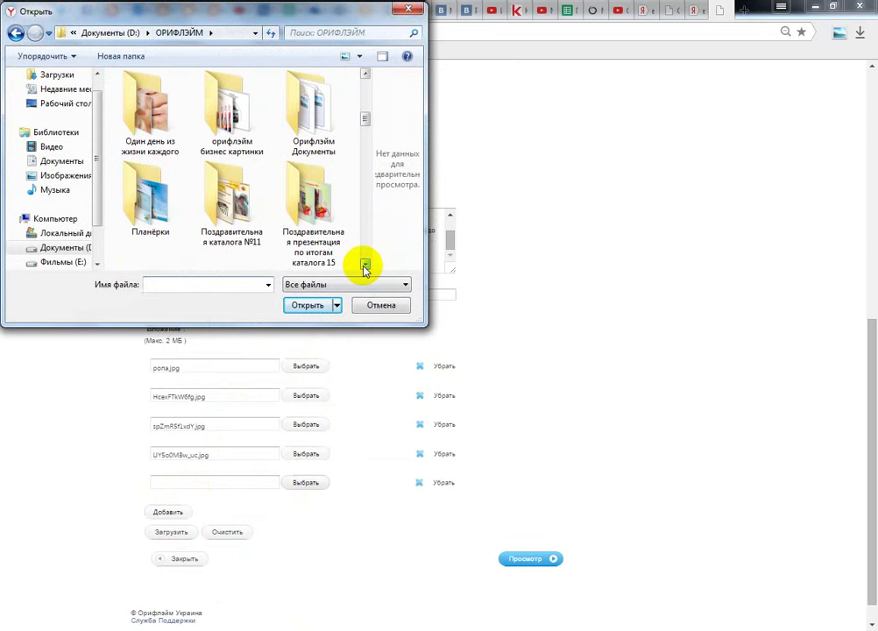
click(366, 264)
click(366, 265)
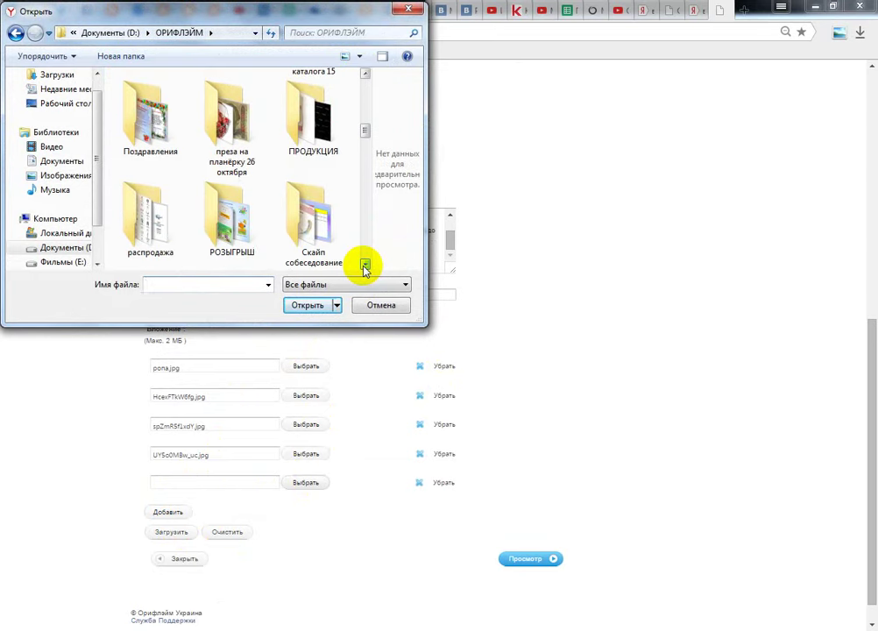
double_click(230, 219)
- Choose the raffle image "будь здоров" from the РОЗЫГРЫШ folder as the fifth attachment
scroll(288, 151, down, 3)
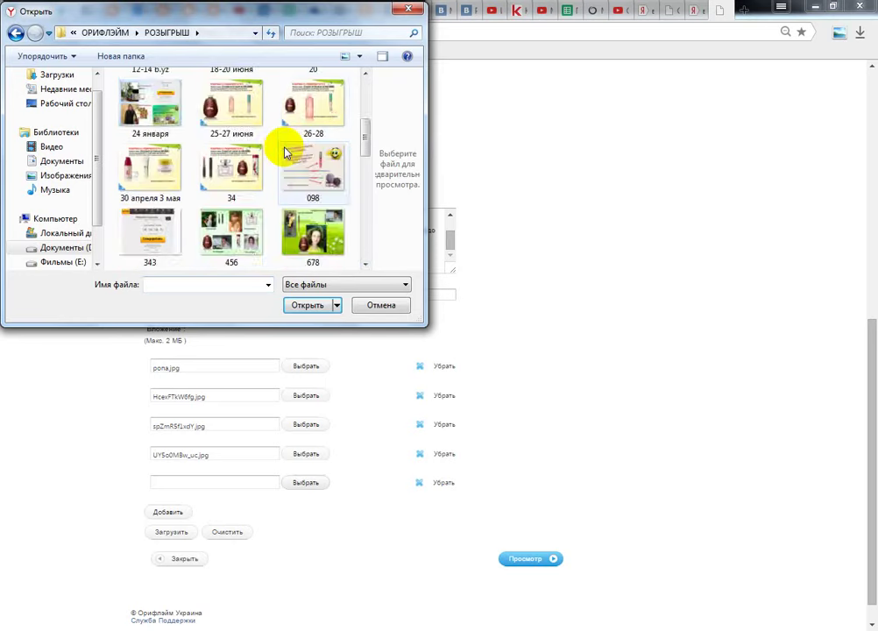
scroll(287, 154, down, 3)
click(235, 89)
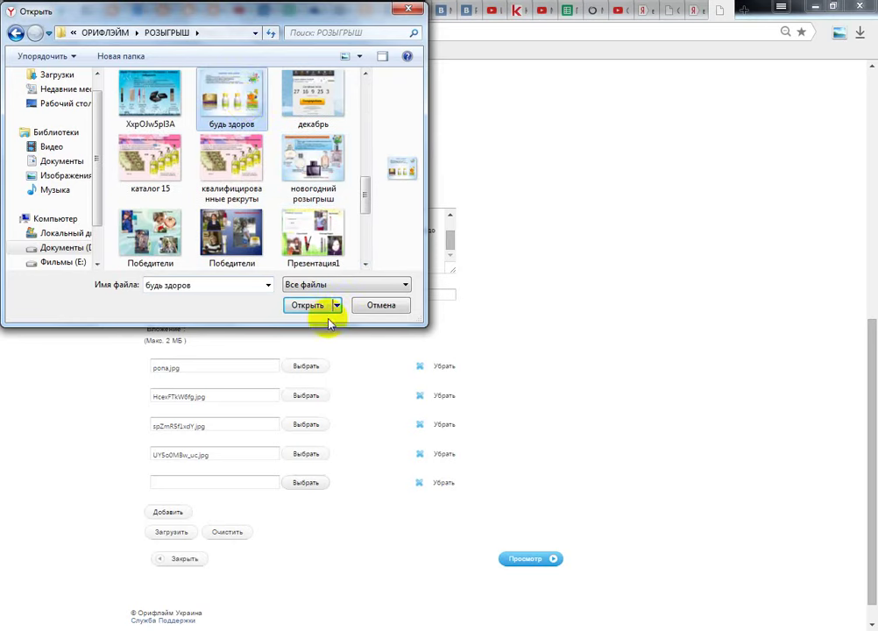
click(311, 307)
scroll(314, 308, down, 1)
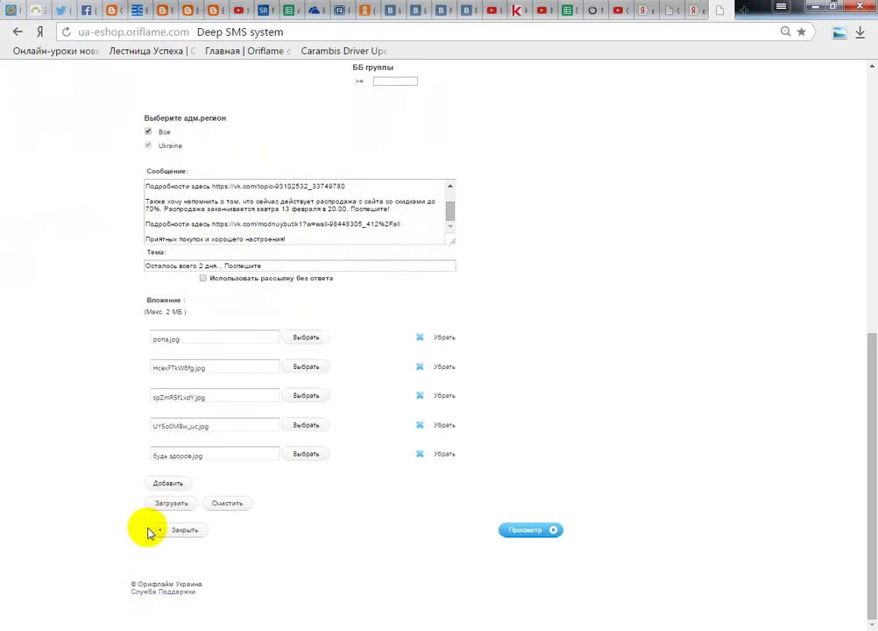
- Upload the five chosen image attachments and open the preview of the mailing
click(172, 506)
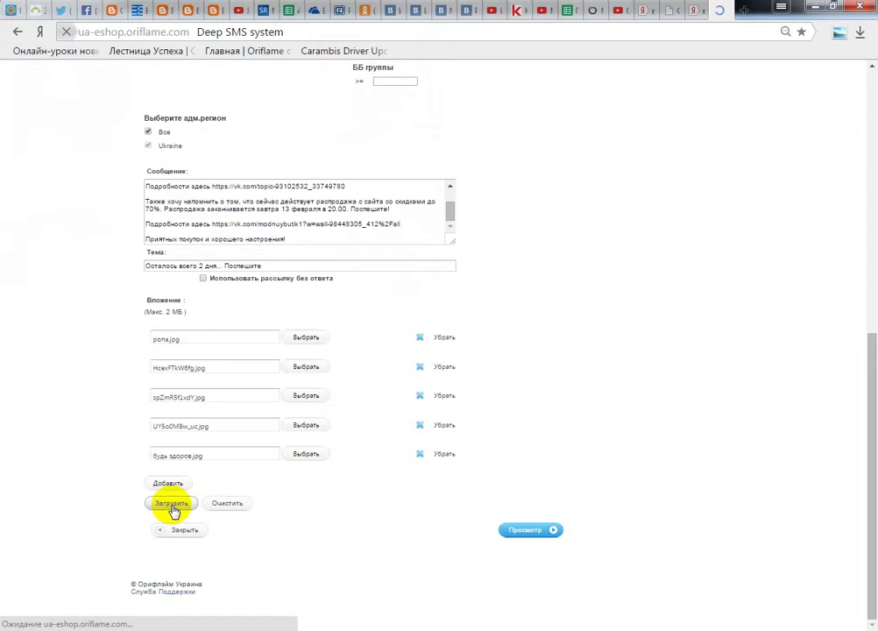
scroll(529, 403, down, 1)
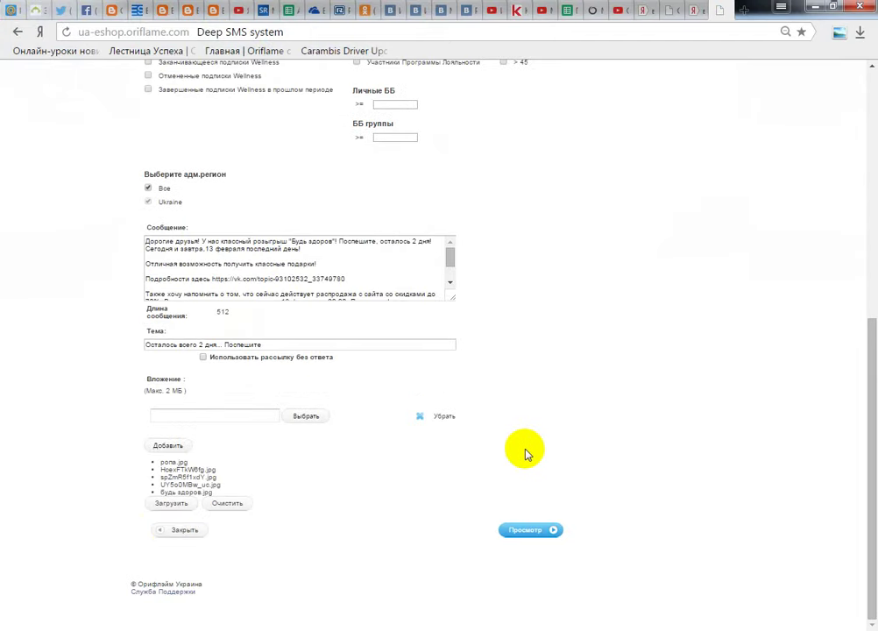
scroll(519, 452, up, 3)
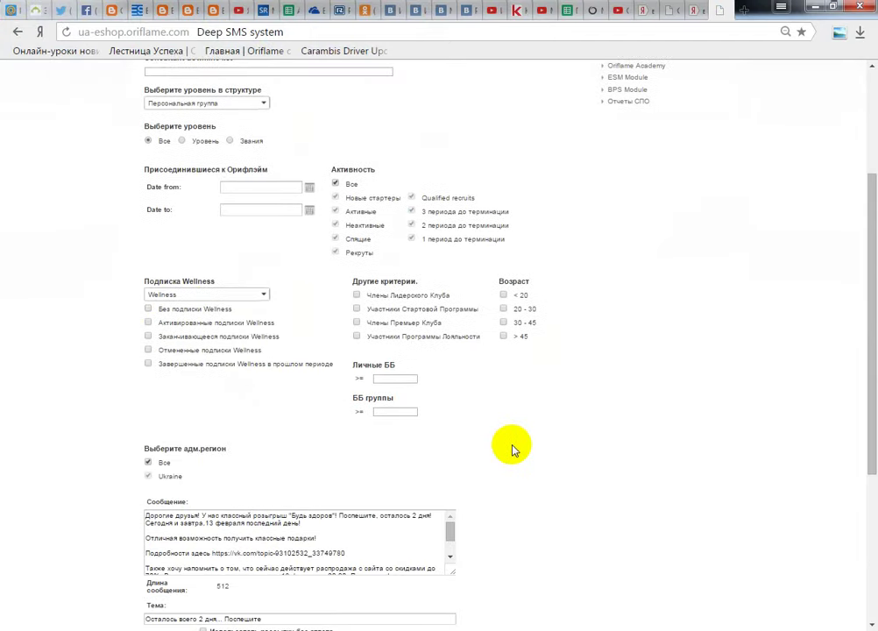
scroll(514, 449, down, 2)
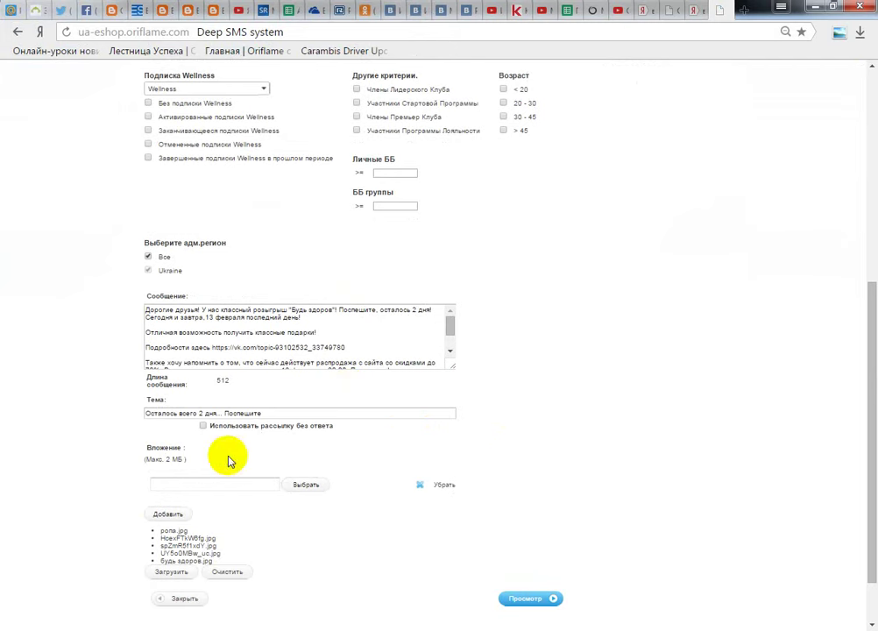
scroll(590, 518, down, 1)
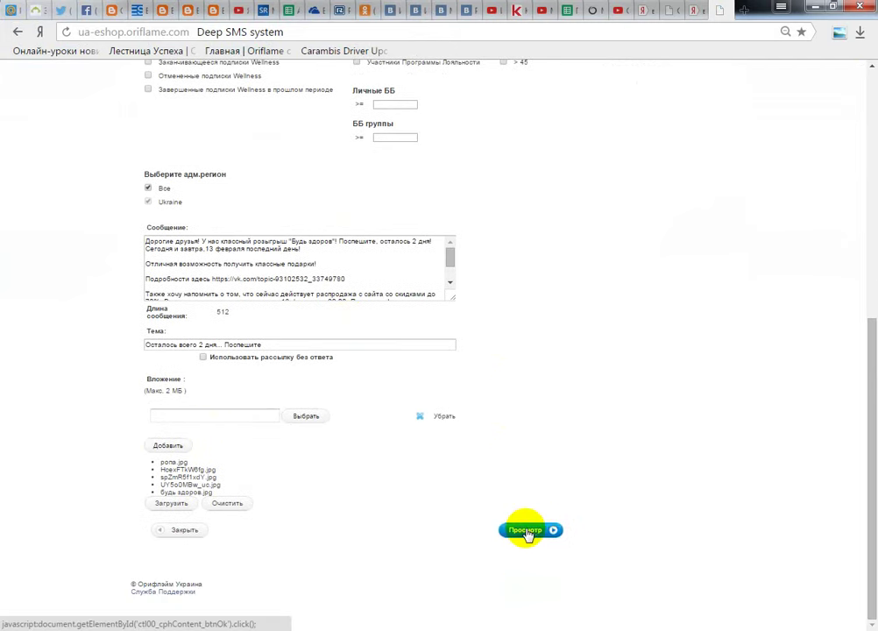
click(527, 526)
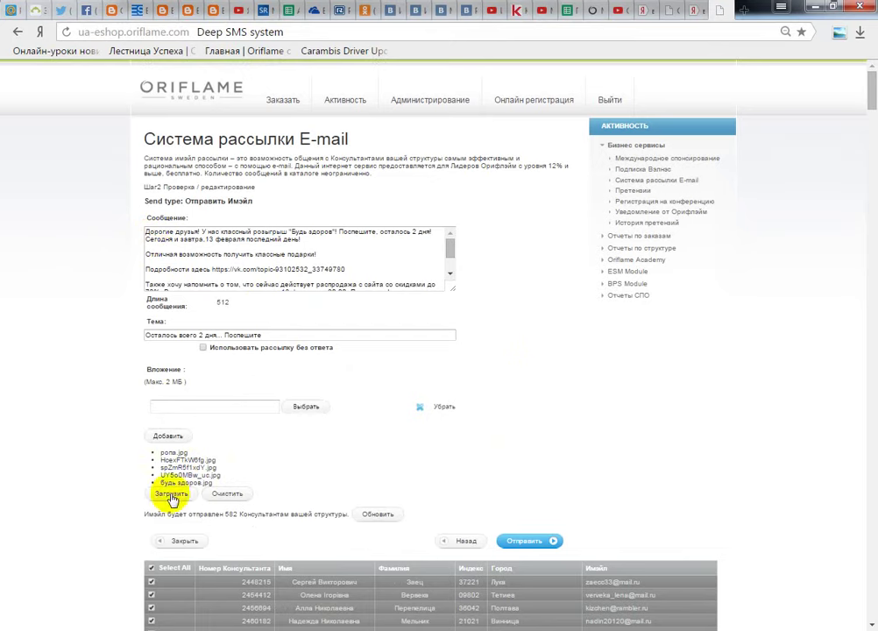
- Review the list of recipient consultants and send the e-mail to all of them
scroll(523, 305, down, 5)
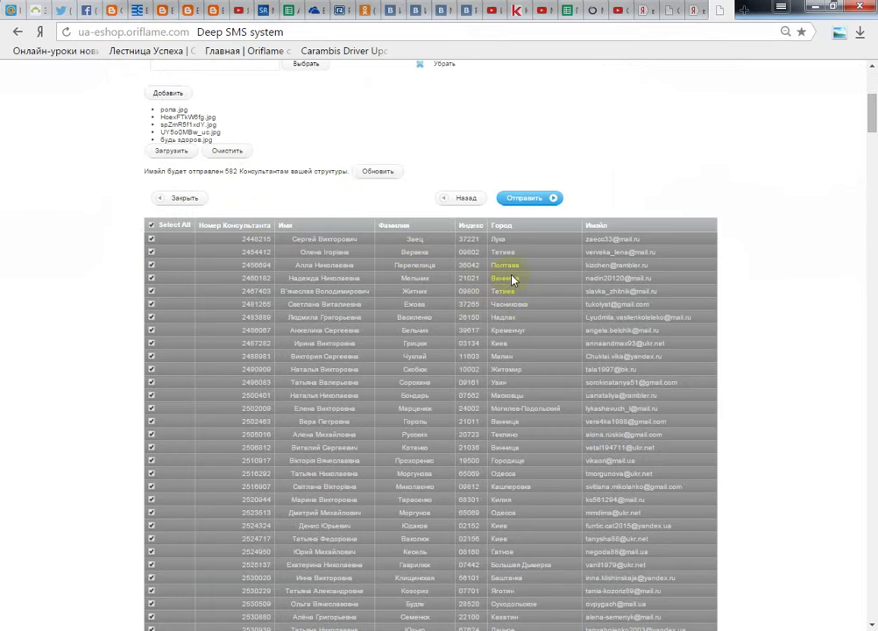
scroll(514, 280, down, 3)
scroll(514, 279, up, 8)
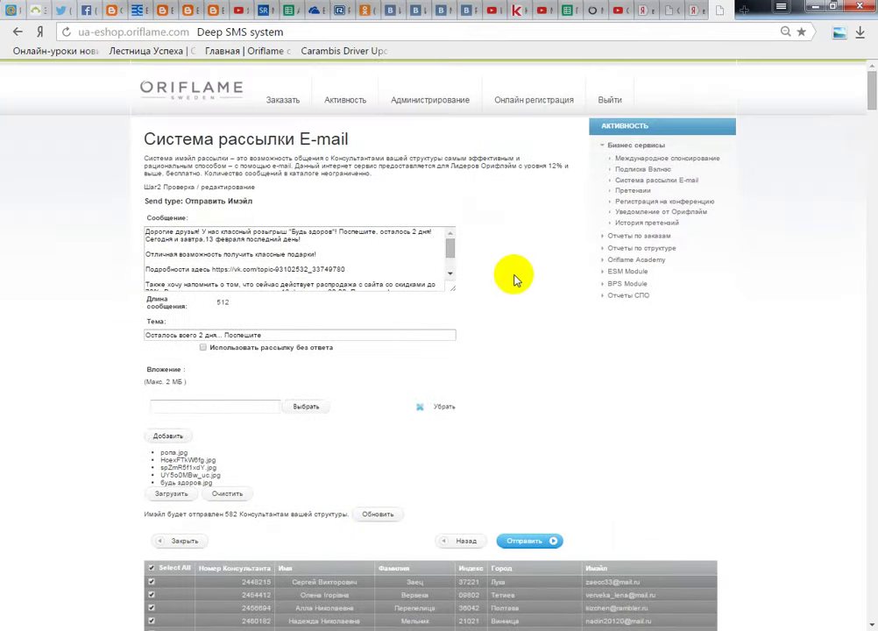
click(519, 544)
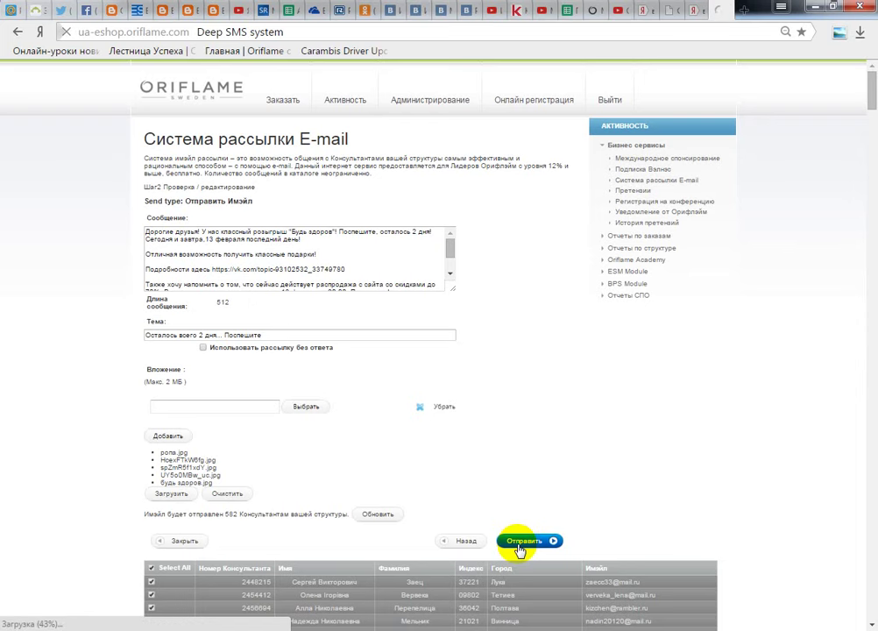